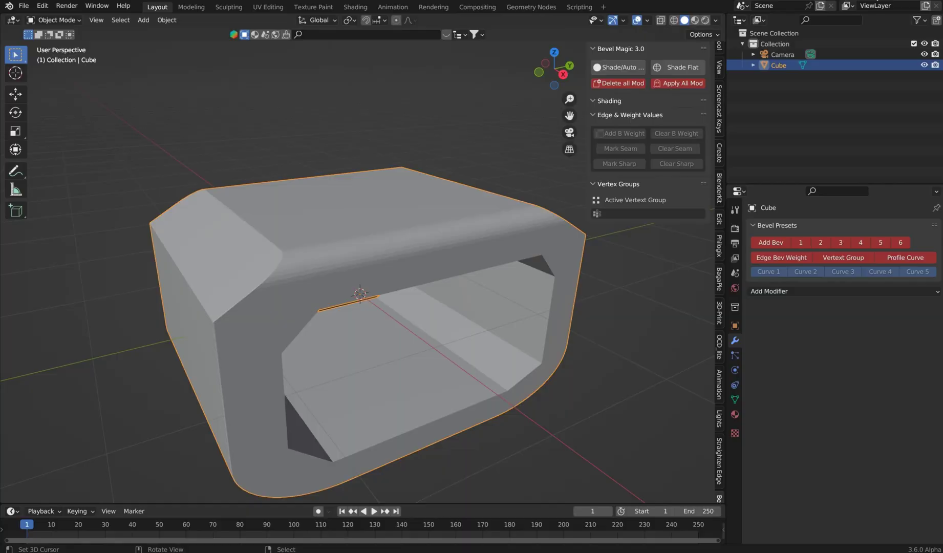
- Add a Difference boolean cutter to the hollow block using the Cube primitive
{"action": "middle_click_drag", "start_coordinate": [322, 249], "coordinate": [360, 239]}
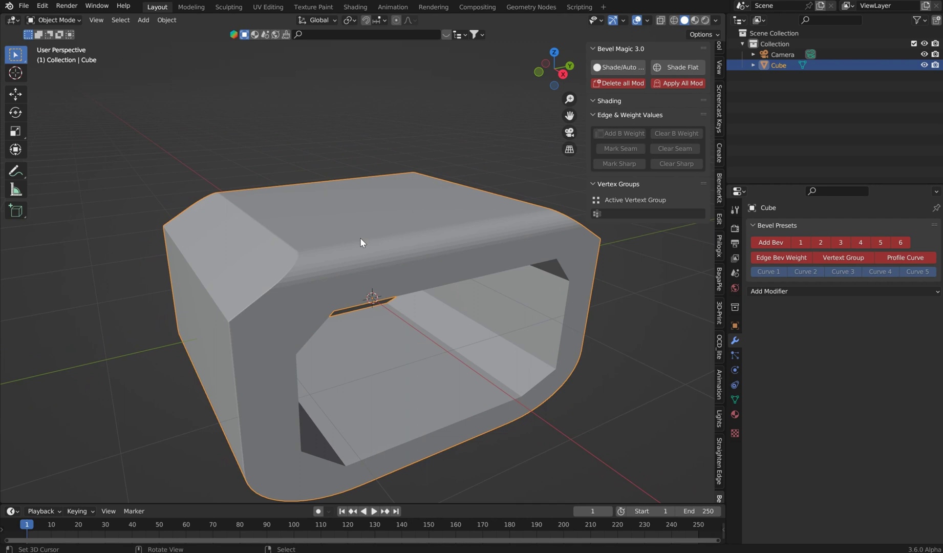
{"action": "key", "text": "ctrl+shift+b"}
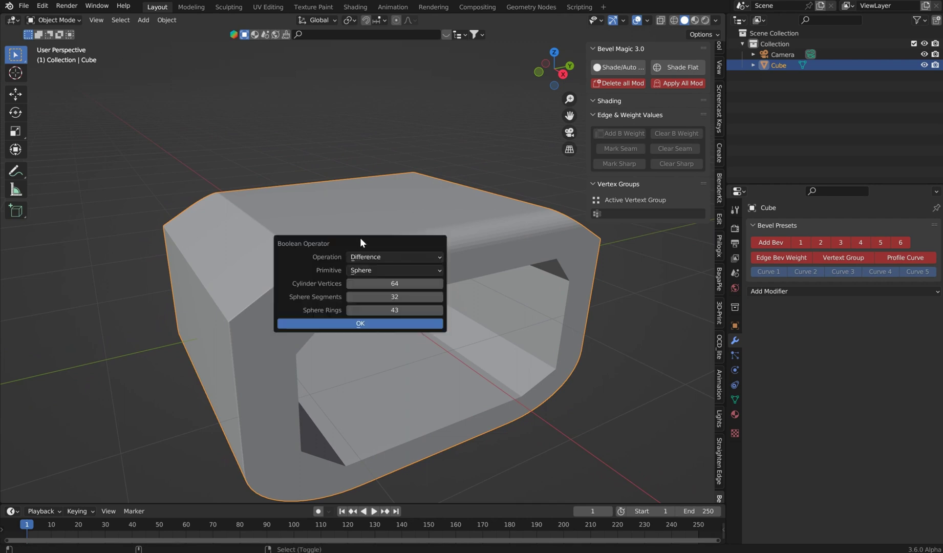
{"action": "left_click", "coordinate": [364, 270]}
{"action": "left_click", "coordinate": [379, 282]}
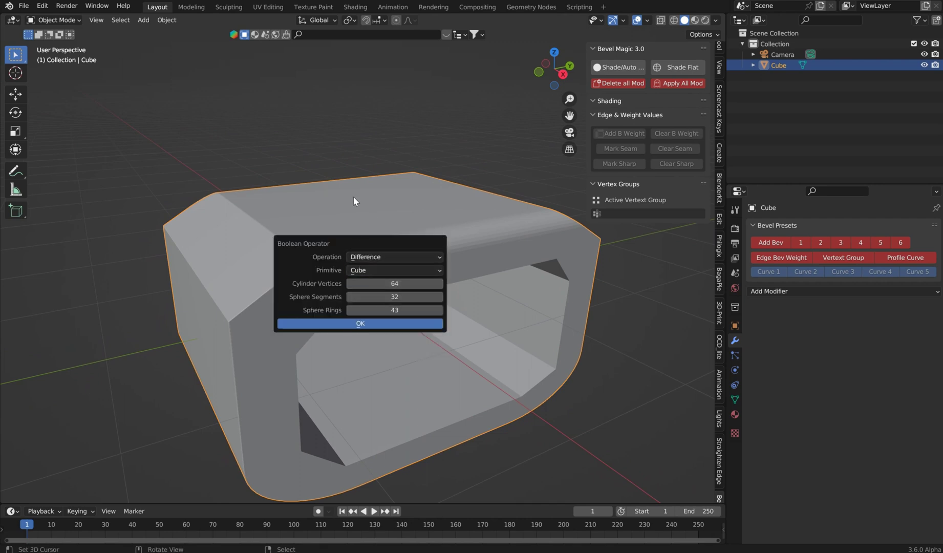
{"action": "left_click", "coordinate": [347, 325]}
- Stretch the cube cutter along Z through the block, shrink it overall, and hide it
{"action": "key", "text": "s"}
{"action": "key", "text": "z"}
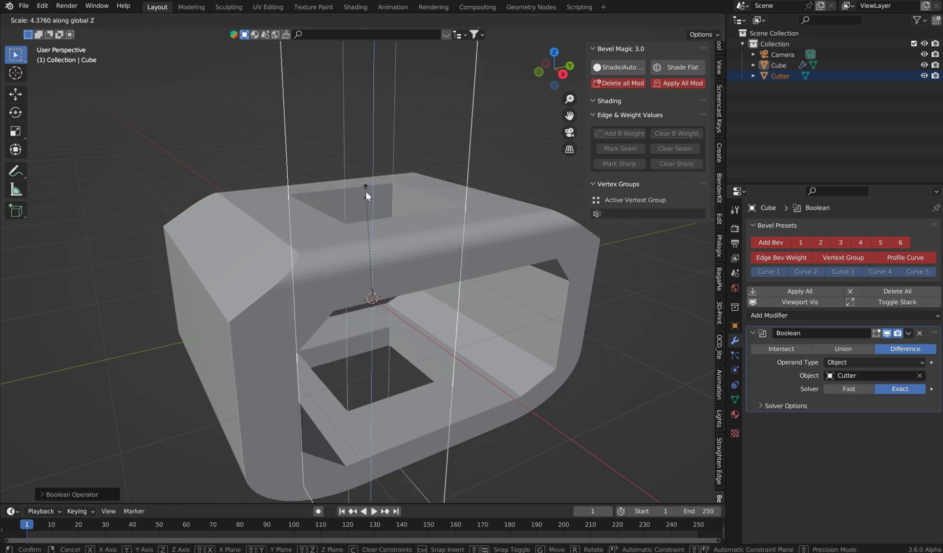
{"action": "left_click", "coordinate": [365, 199]}
{"action": "key", "text": "s"}
{"action": "left_click", "coordinate": [435, 174]}
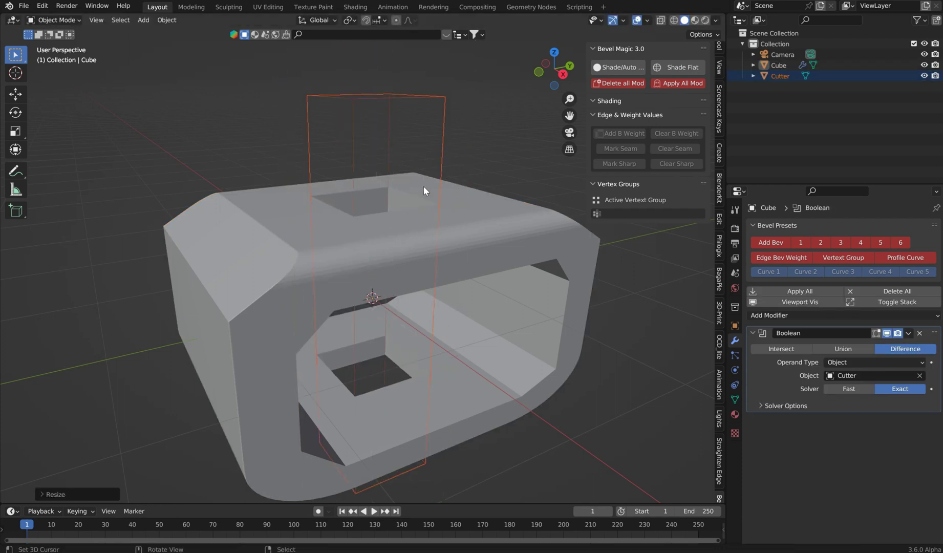
{"action": "key", "text": "h"}
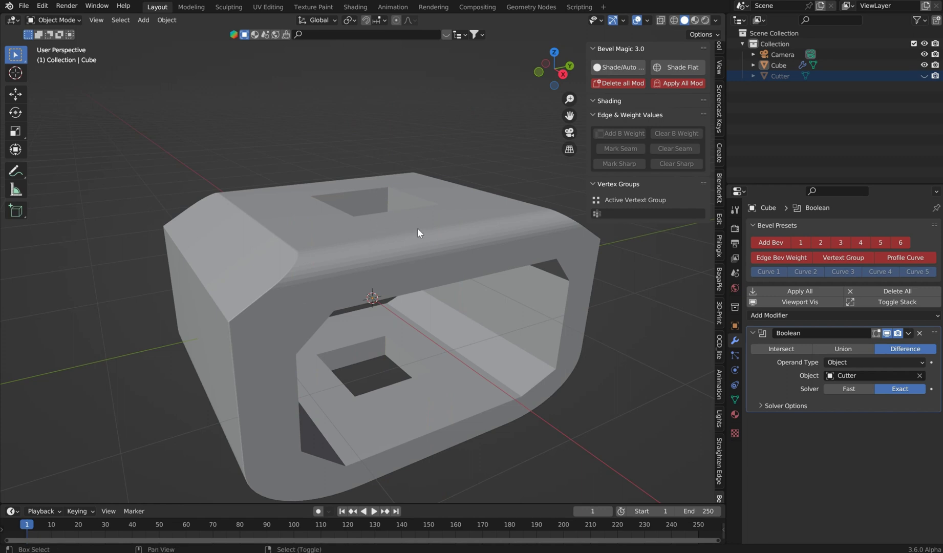
- Add a second Cube Difference cutter, sized down and stretched along Y to cut through the block's side walls
{"action": "key", "text": "alt+shift+b"}
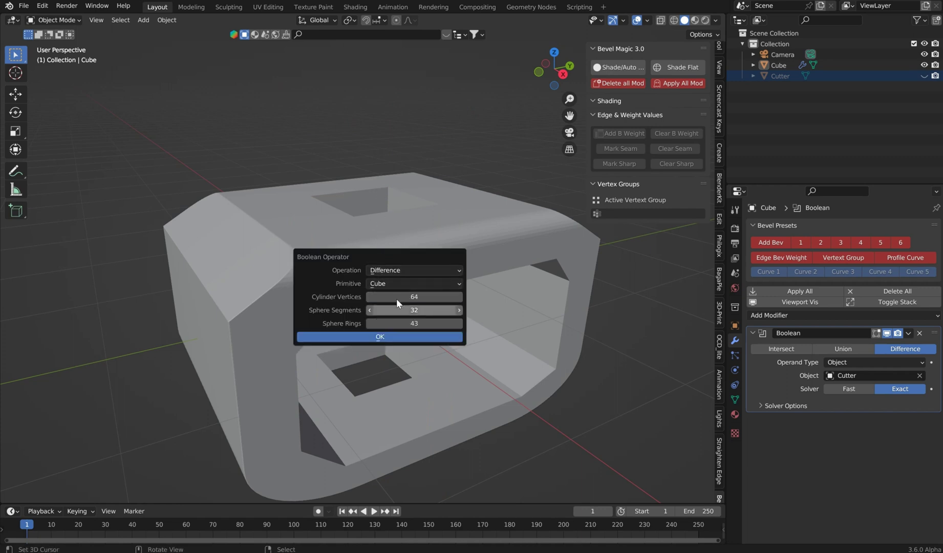
{"action": "left_click", "coordinate": [388, 336]}
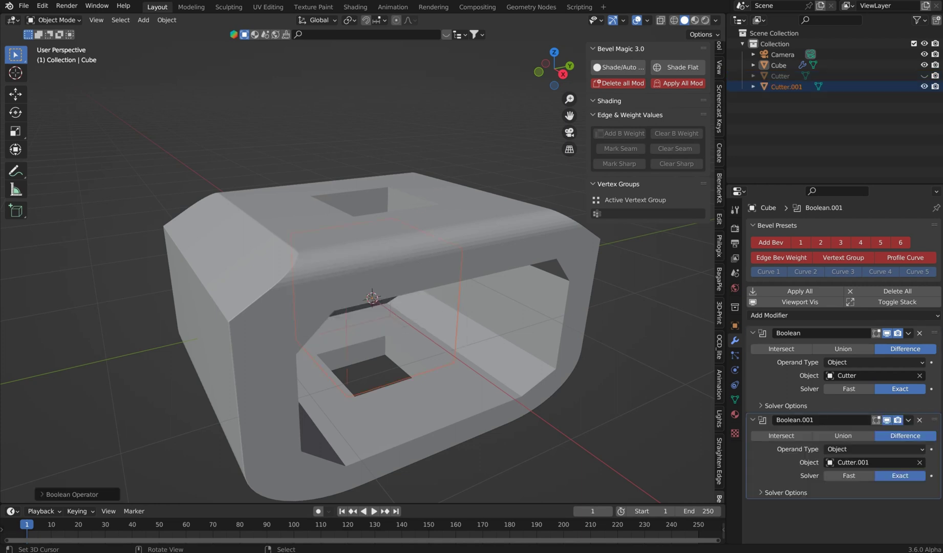
{"action": "key", "text": "s"}
{"action": "left_click", "coordinate": [395, 234]}
{"action": "key", "text": "s"}
{"action": "key", "text": "y"}
{"action": "left_click", "coordinate": [69, 132]}
{"action": "middle_click_drag", "start_coordinate": [282, 144], "coordinate": [309, 140]}
{"action": "left_click", "coordinate": [763, 243]}
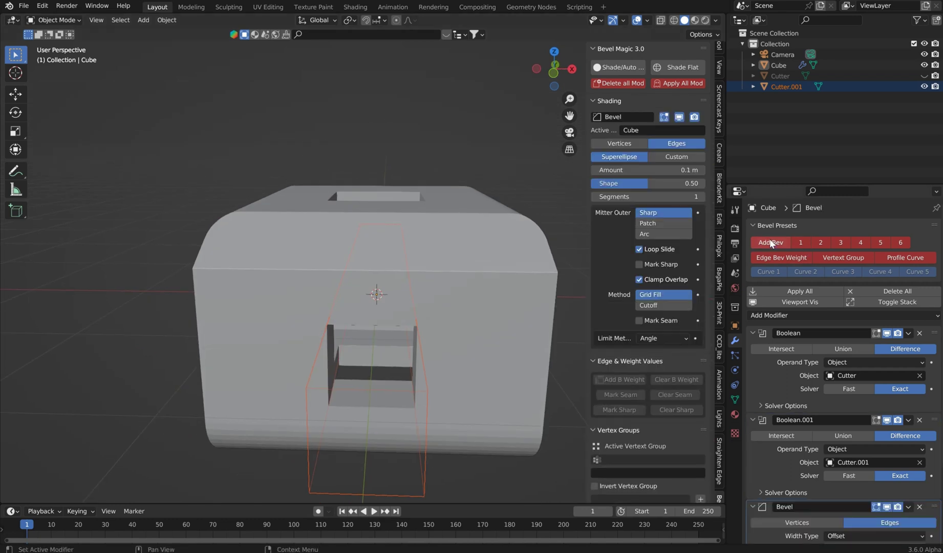
{"action": "middle_click_drag", "start_coordinate": [528, 314], "coordinate": [518, 314]}
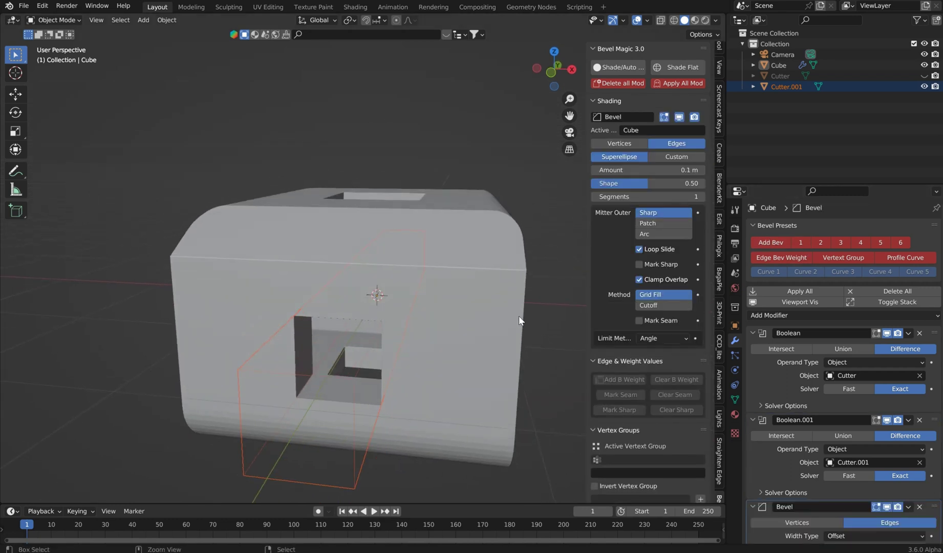
{"action": "key", "text": "ctrl+z"}
- Add a Bevel modifier to the cutter running along Y and hide that cutter
{"action": "left_click", "coordinate": [241, 381]}
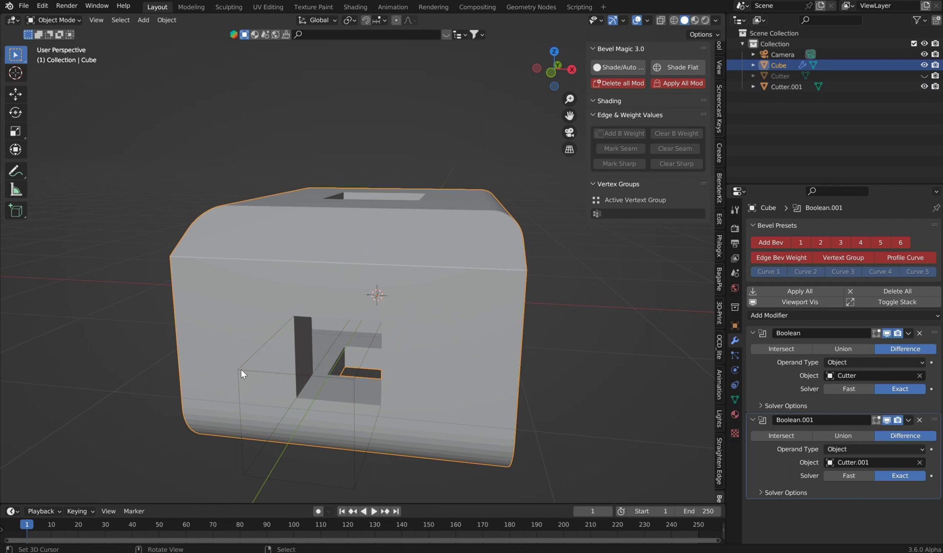
{"action": "left_click", "coordinate": [241, 373]}
{"action": "left_click", "coordinate": [770, 242]}
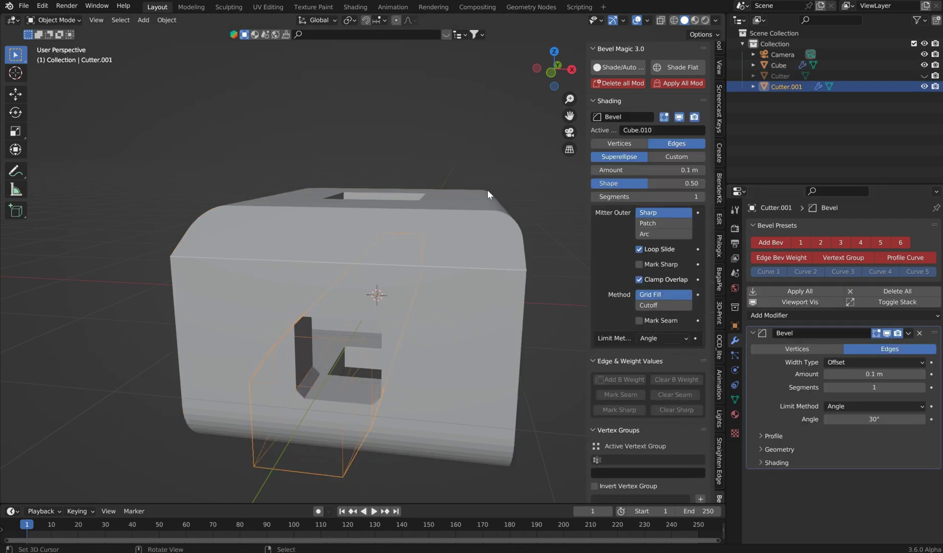
{"action": "middle_click_drag", "start_coordinate": [487, 199], "coordinate": [444, 210]}
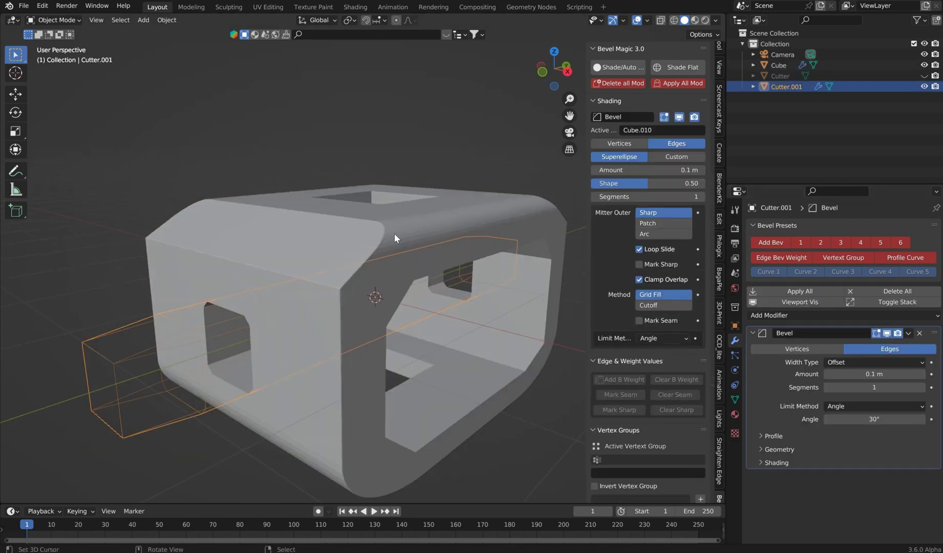
{"action": "key", "text": "h"}
- Unhide the first cutter, the one running vertically through the block's top opening
{"action": "middle_click_drag", "start_coordinate": [394, 233], "coordinate": [404, 291]}
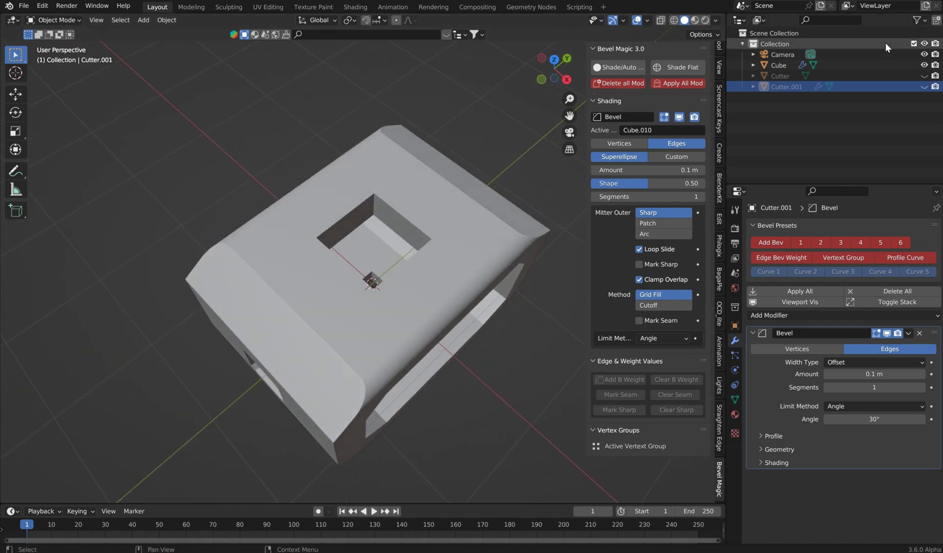
{"action": "left_click", "coordinate": [922, 75]}
{"action": "right_click", "coordinate": [440, 187]}
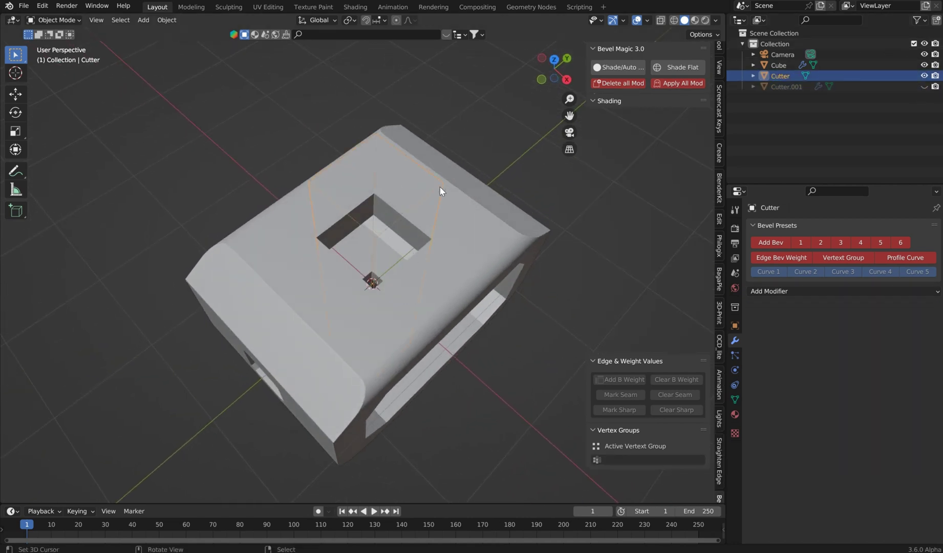
{"action": "middle_click_drag", "start_coordinate": [427, 192], "coordinate": [420, 188]}
{"action": "scroll", "coordinate": [418, 138], "scroll_direction": "up", "scroll_amount": 3}
- Bevel the vertical cutter's four upright edges by about 0.07 m with one segment in Edit Mode
{"action": "key", "text": "Tab"}
{"action": "left_click", "coordinate": [390, 110]}
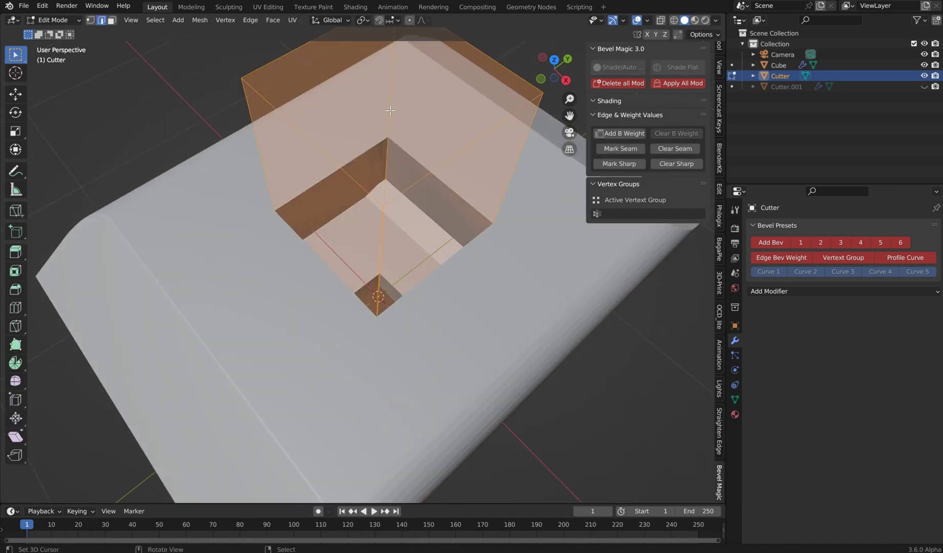
{"action": "left_click", "coordinate": [258, 145], "text": "shift"}
{"action": "left_click", "coordinate": [517, 158], "text": "shift"}
{"action": "left_click", "coordinate": [386, 247], "text": "shift"}
{"action": "key", "text": "ctrl+b"}
{"action": "scroll", "coordinate": [435, 246], "scroll_direction": "down", "scroll_amount": 6}
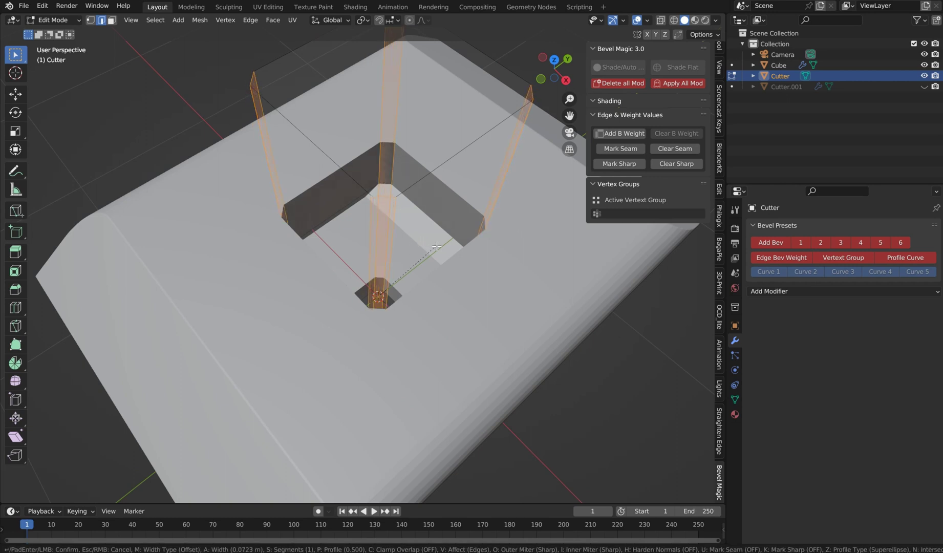
{"action": "left_click", "coordinate": [436, 248]}
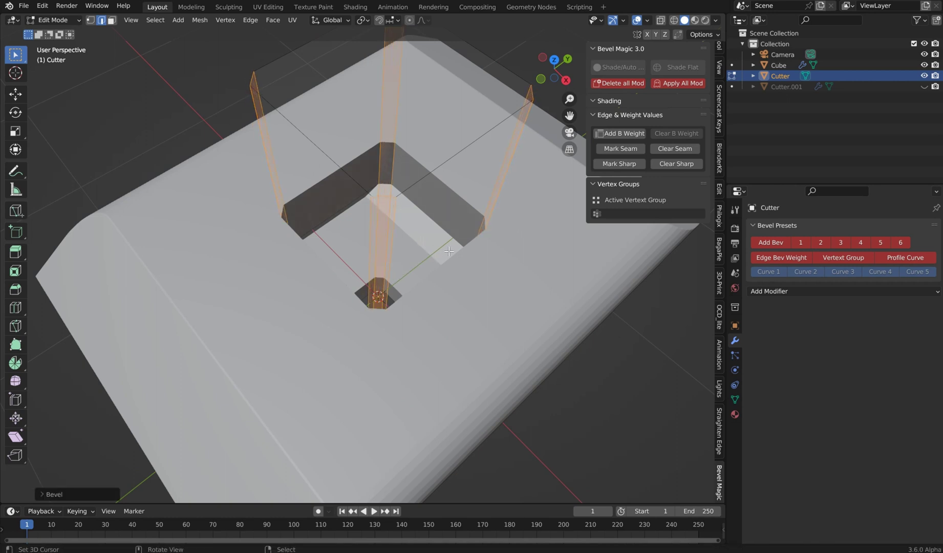
- Hide the vertical cutter's selected bevel geometry and the whole cutter object
{"action": "key", "text": "h"}
{"action": "middle_click_drag", "start_coordinate": [449, 251], "coordinate": [391, 204]}
{"action": "key", "text": "Tab"}
{"action": "left_click", "coordinate": [372, 111]}
{"action": "key", "text": "Tab"}
{"action": "left_click", "coordinate": [369, 96]}
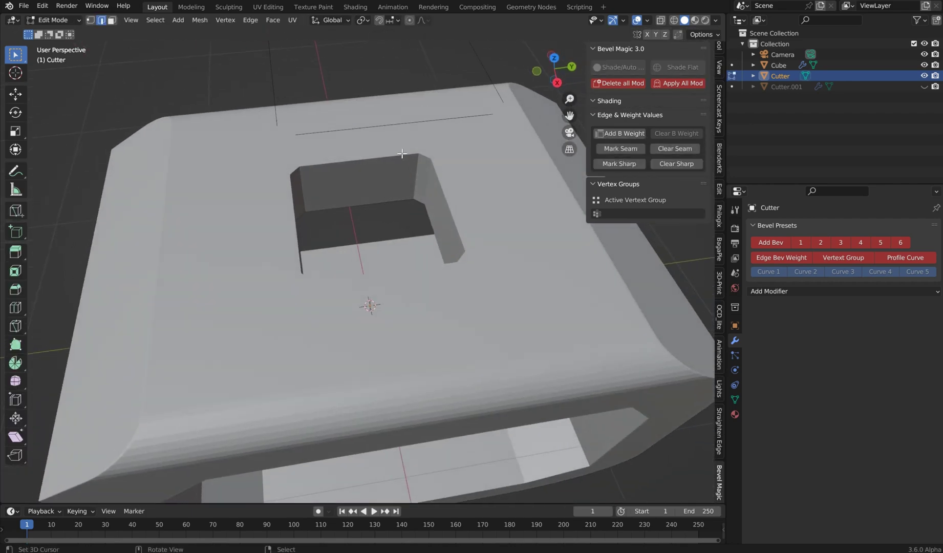
{"action": "left_click", "coordinate": [924, 76]}
{"action": "middle_click_drag", "start_coordinate": [389, 225], "coordinate": [313, 202]}
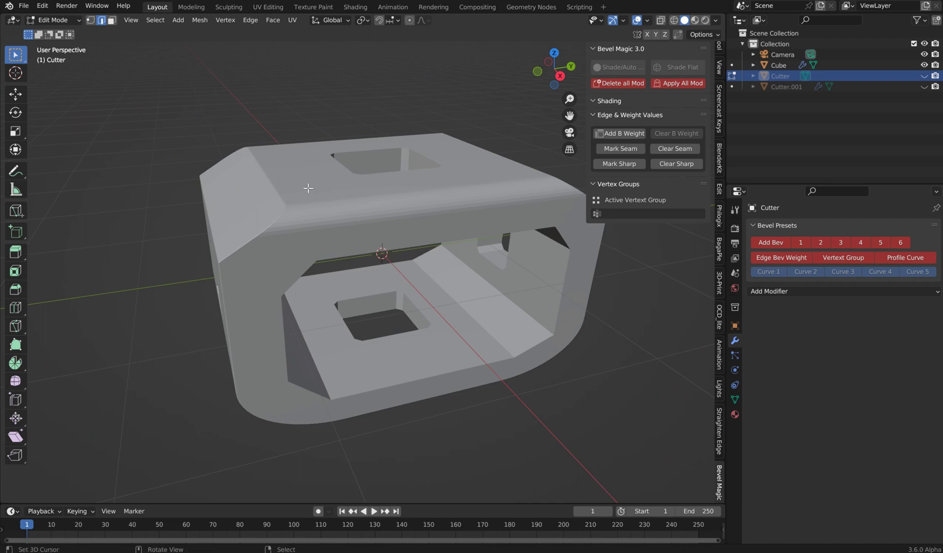
- Add a Difference boolean cutter to the block in Object Mode using the Cylinder primitive with 64 vertices
{"action": "key", "text": "ctrl+shift+b"}
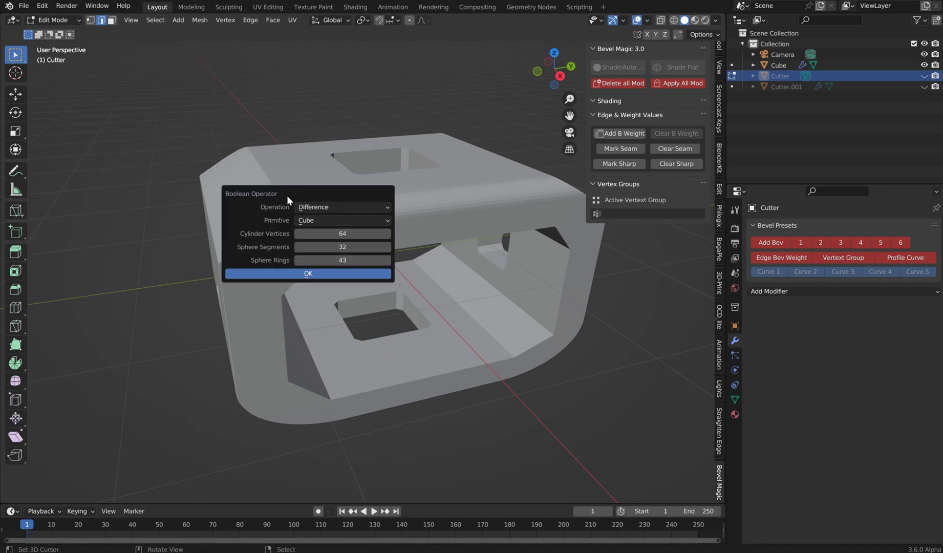
{"action": "left_click", "coordinate": [323, 219]}
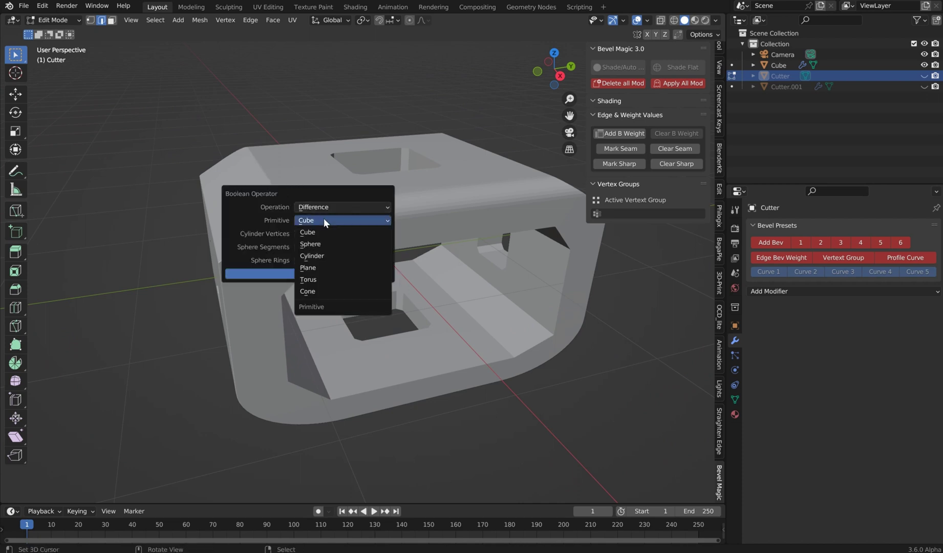
{"action": "left_click", "coordinate": [323, 255]}
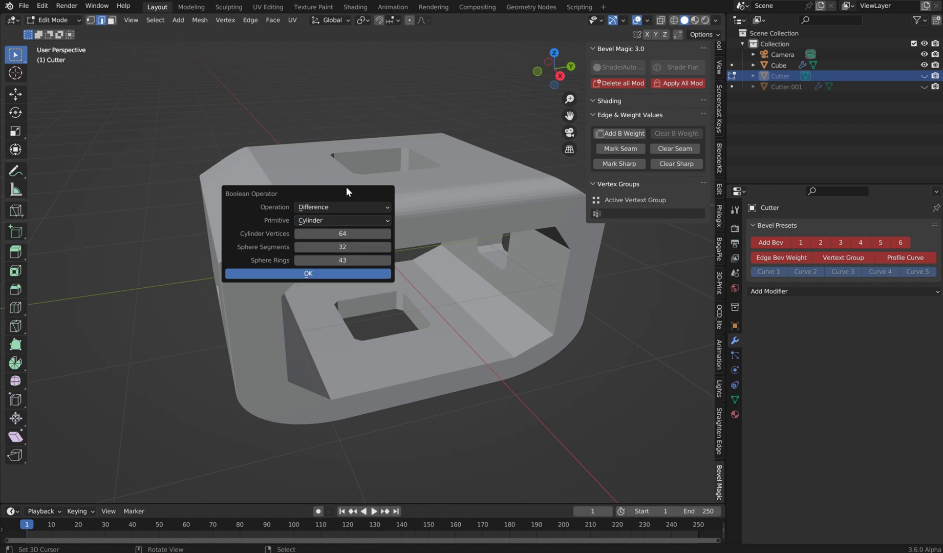
{"action": "left_click", "coordinate": [332, 276]}
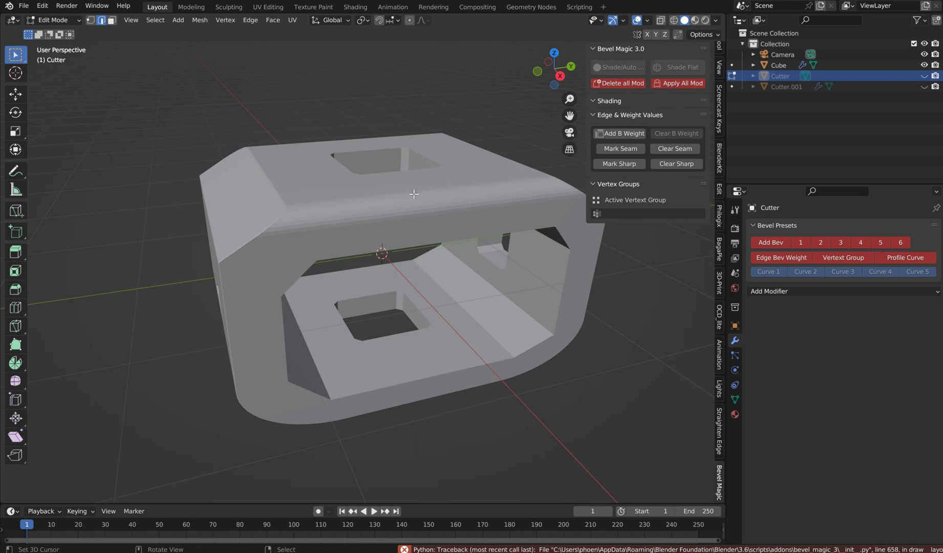
{"action": "key", "text": "Tab"}
{"action": "left_click", "coordinate": [408, 185]}
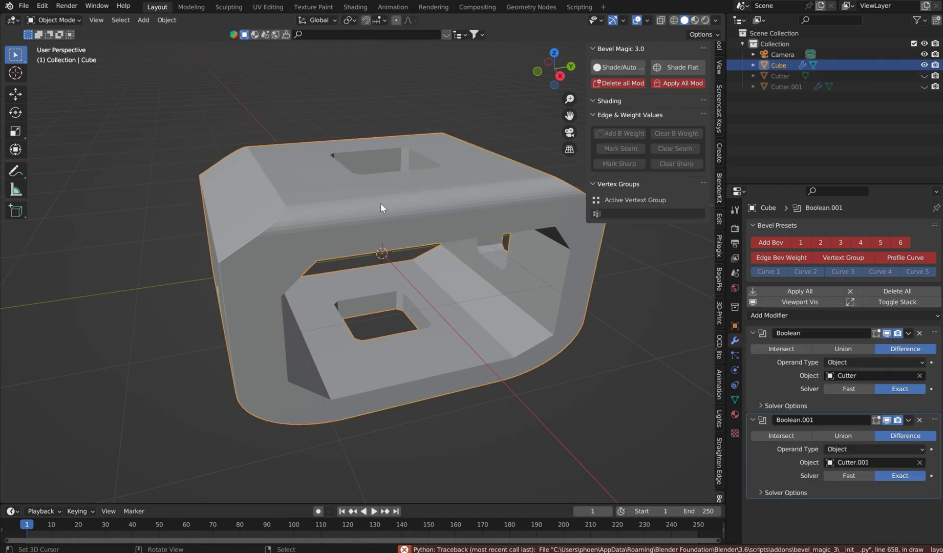
{"action": "key", "text": "ctrl+shift+b"}
{"action": "left_click", "coordinate": [351, 286]}
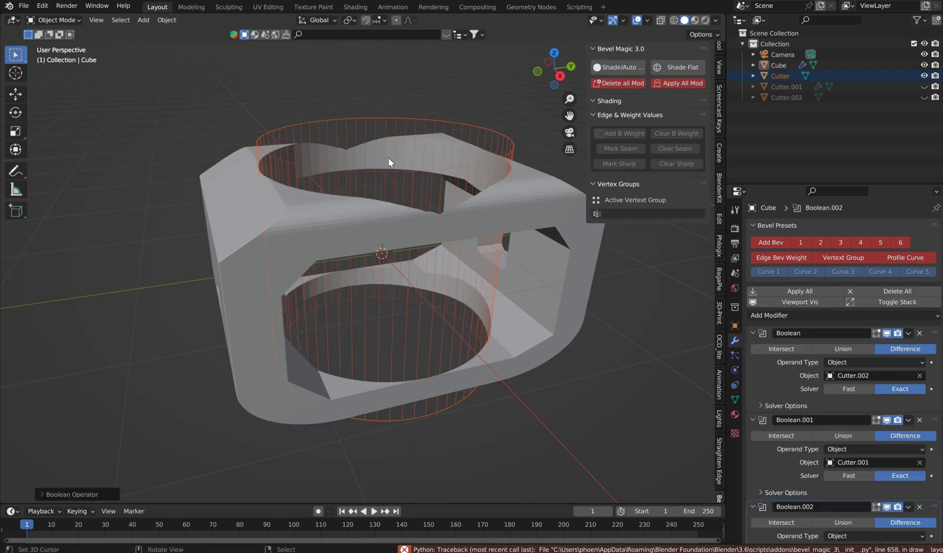
- Try shrinking the cylinder cutter and moving it along Y, and delete it
{"action": "middle_click_drag", "start_coordinate": [456, 129], "coordinate": [451, 146]}
{"action": "key", "text": "s"}
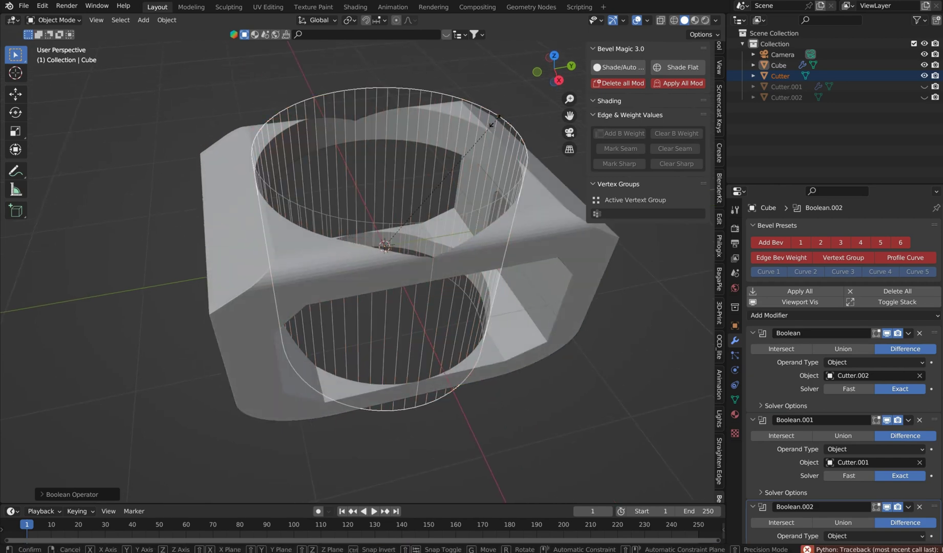
{"action": "left_click", "coordinate": [428, 186]}
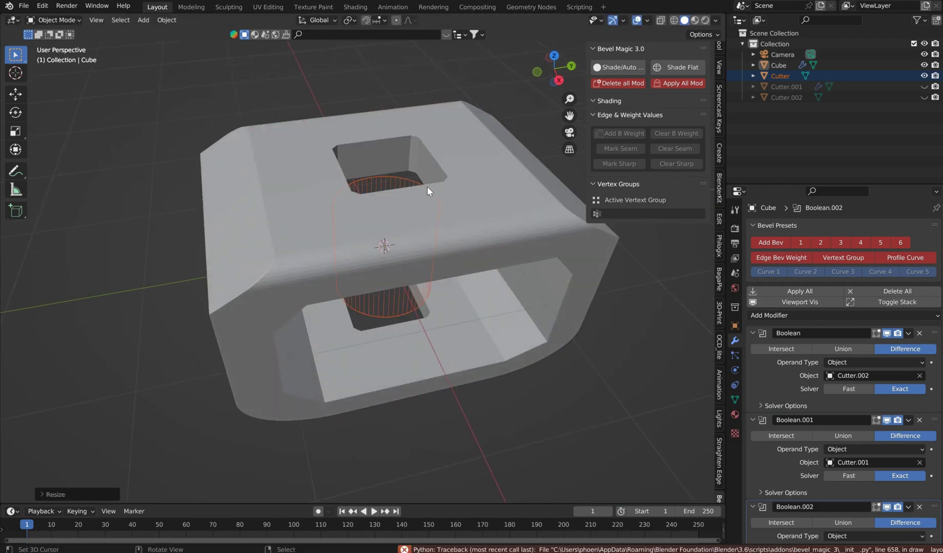
{"action": "middle_click_drag", "start_coordinate": [412, 215], "coordinate": [333, 217]}
{"action": "key", "text": "g"}
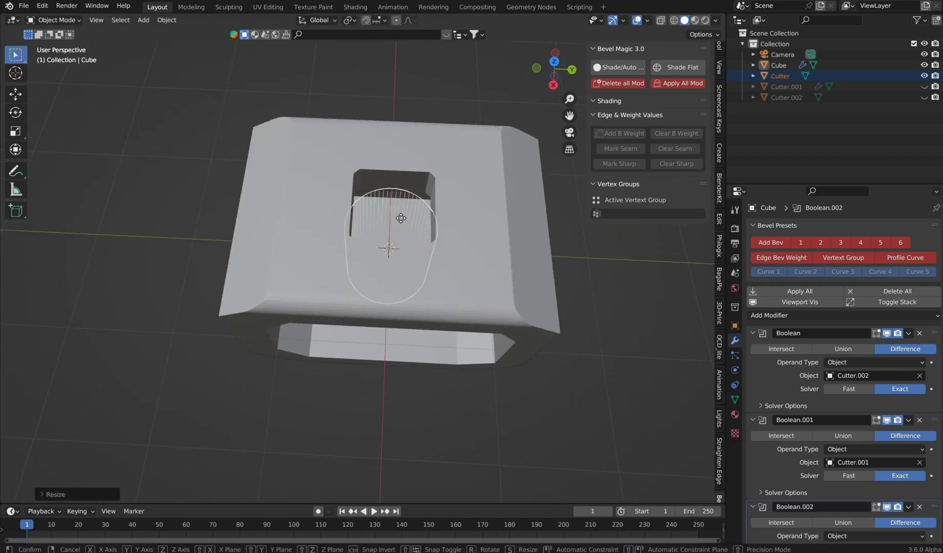
{"action": "key", "text": "y"}
{"action": "right_click", "coordinate": [329, 216]}
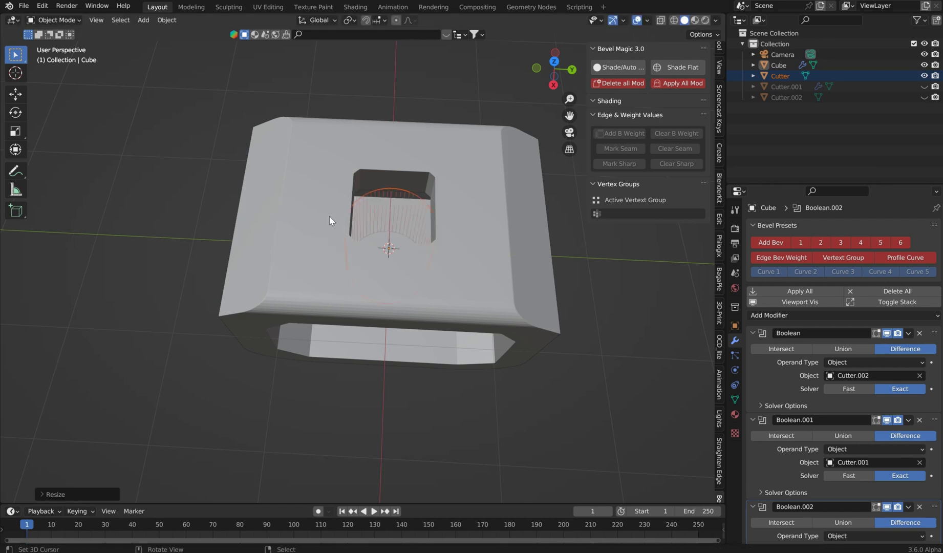
{"action": "key", "text": "Delete"}
- Add a fresh Difference boolean cutter to the block using the Cylinder primitive
{"action": "middle_click_drag", "start_coordinate": [367, 180], "coordinate": [319, 199]}
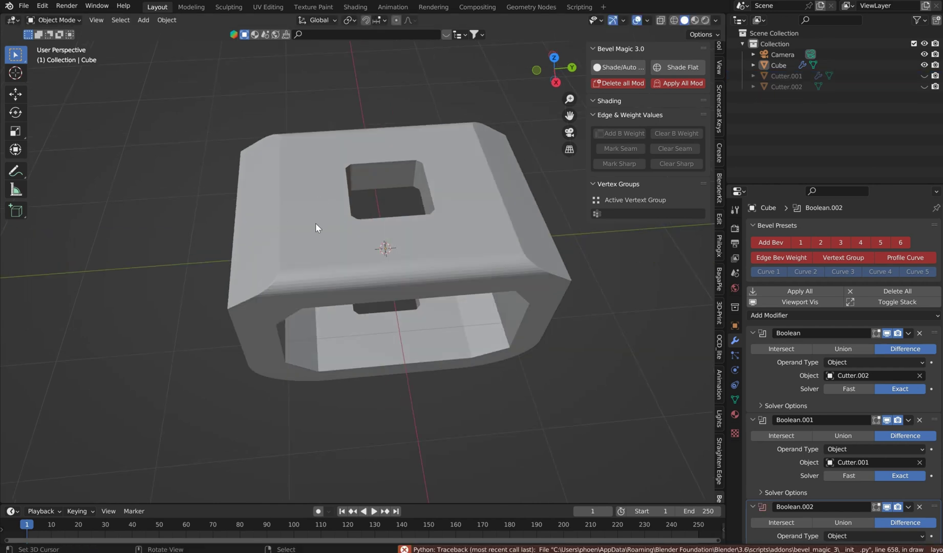
{"action": "key", "text": "ctrl+shift+b"}
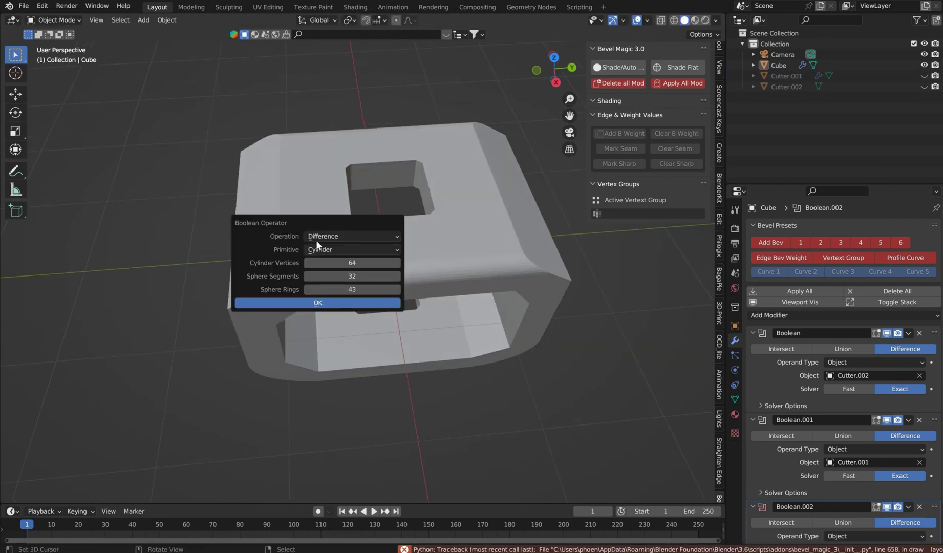
{"action": "left_click", "coordinate": [304, 302]}
- Set the Boolean Operator options to 54 cylinder vertices, 31 sphere segments and 25 sphere rings
{"action": "left_click", "coordinate": [47, 494]}
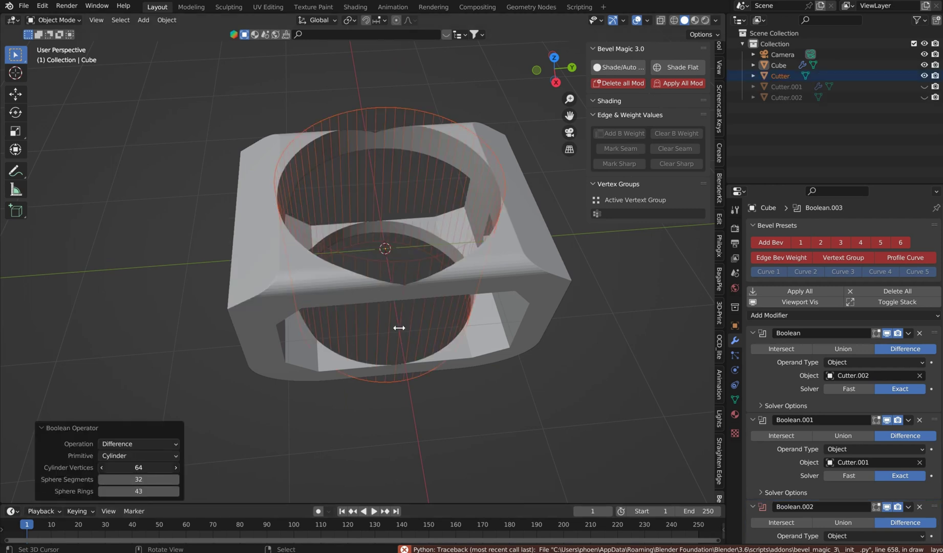
{"action": "left_click_drag", "start_coordinate": [399, 328], "coordinate": [364, 330]}
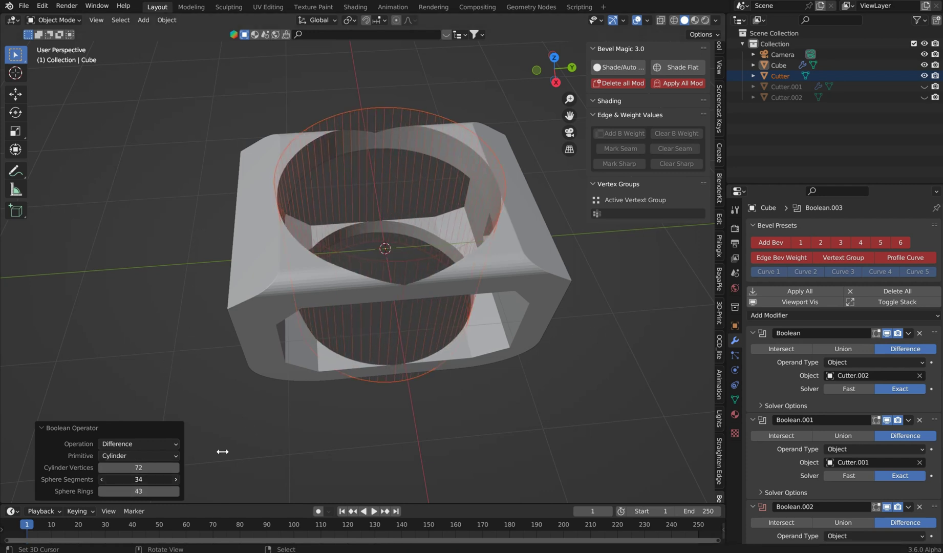
{"action": "left_click_drag", "start_coordinate": [10, 543], "coordinate": [7, 541]}
{"action": "left_click_drag", "start_coordinate": [146, 490], "coordinate": [347, 211]}
{"action": "left_click_drag", "start_coordinate": [381, 275], "coordinate": [188, 417]}
{"action": "right_click", "coordinate": [140, 480]}
{"action": "left_click", "coordinate": [103, 436]}
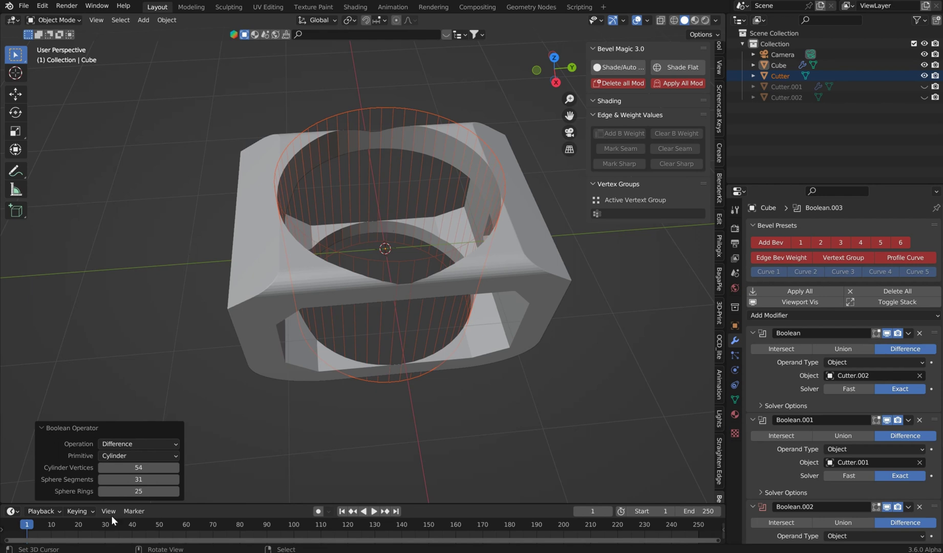
- Set the cylinder cutter to 92 vertices, shrink it to about 0.65, and stretch it about 2.3 times along Z
{"action": "left_click_drag", "start_coordinate": [134, 468], "coordinate": [402, 325]}
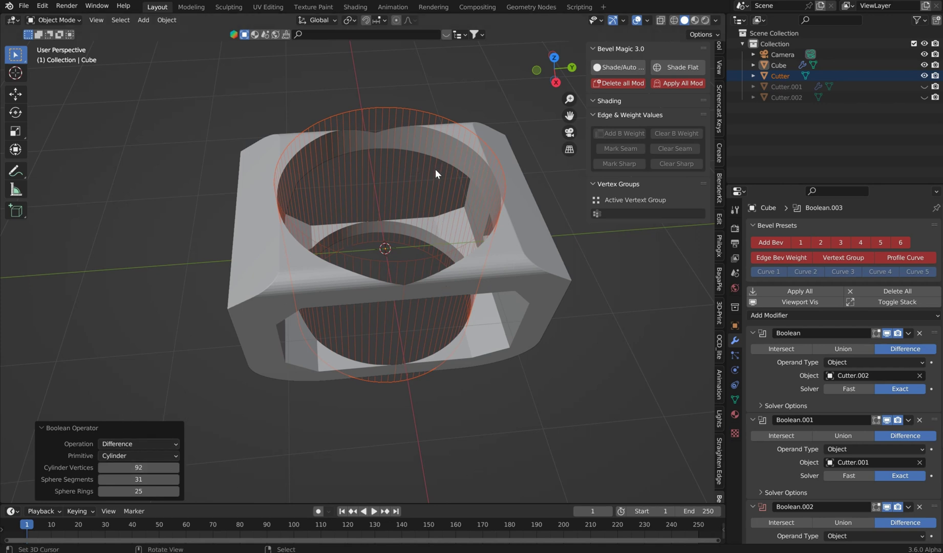
{"action": "left_click", "coordinate": [455, 145]}
{"action": "key", "text": "s"}
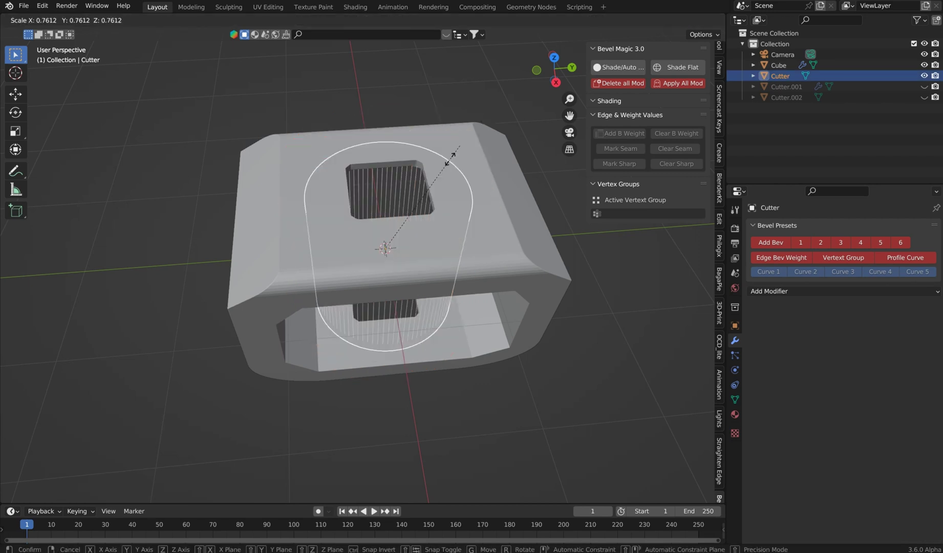
{"action": "left_click", "coordinate": [448, 162]}
{"action": "key", "text": "s"}
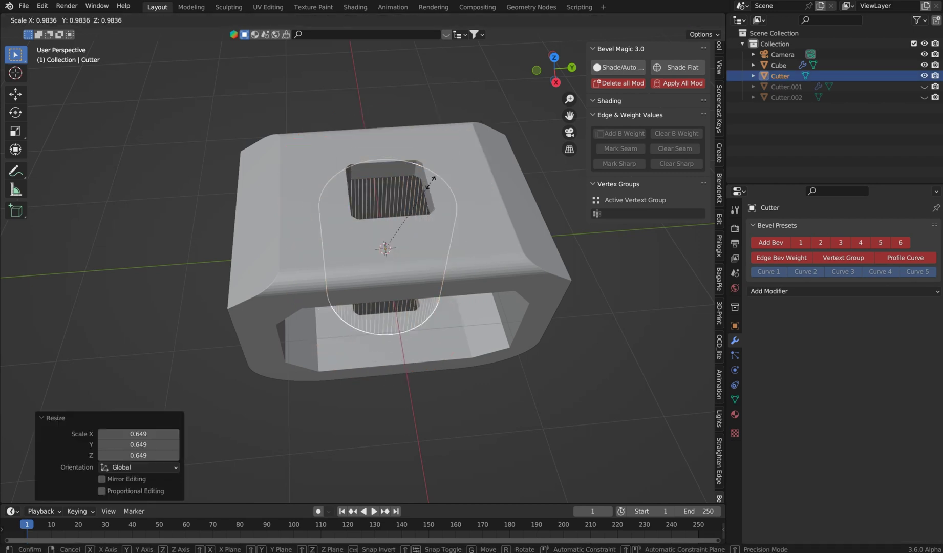
{"action": "key", "text": "z"}
{"action": "left_click", "coordinate": [436, 68]}
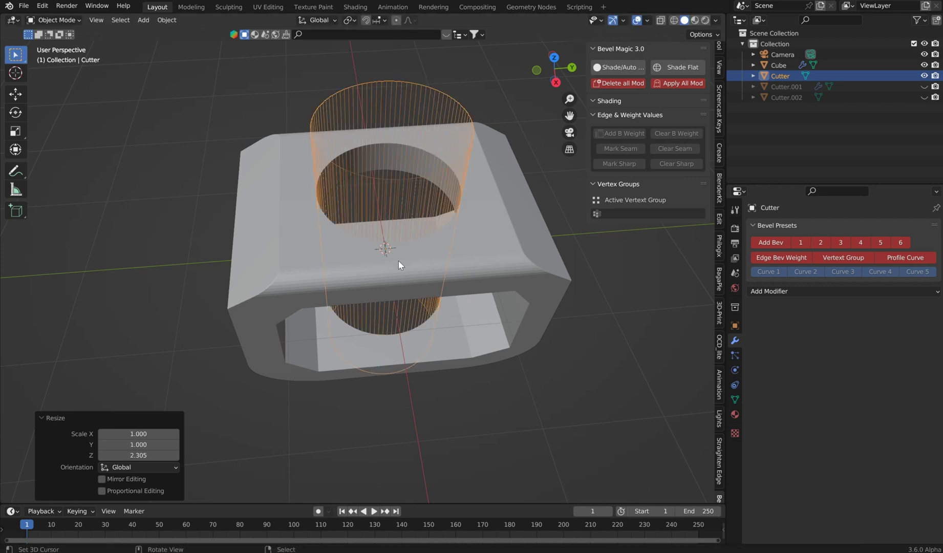
{"action": "middle_click_drag", "start_coordinate": [404, 253], "coordinate": [464, 221]}
{"action": "scroll", "coordinate": [719, 471], "scroll_direction": "down", "scroll_amount": 2}
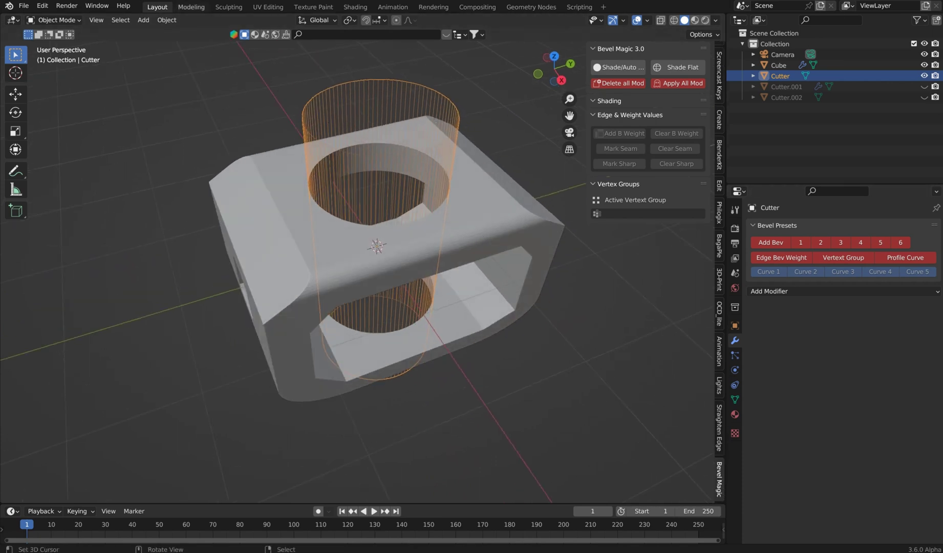
- Open the add-on preferences, start installing an add-on from file, and browse to the Desktop folder
{"action": "left_click", "coordinate": [46, 9]}
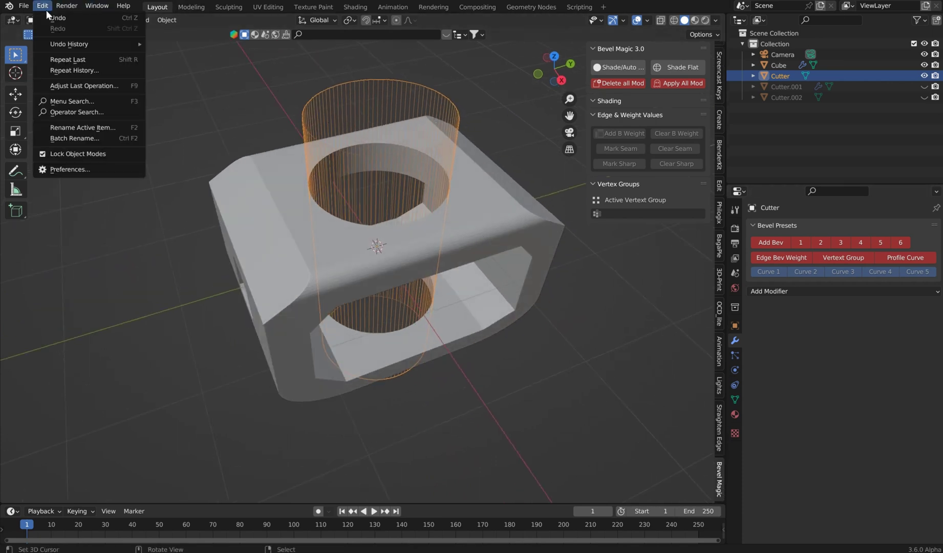
{"action": "left_click", "coordinate": [96, 172]}
{"action": "left_click", "coordinate": [343, 48]}
{"action": "key", "text": "BackSpace"}
{"action": "left_click", "coordinate": [299, 39]}
{"action": "left_click", "coordinate": [54, 102]}
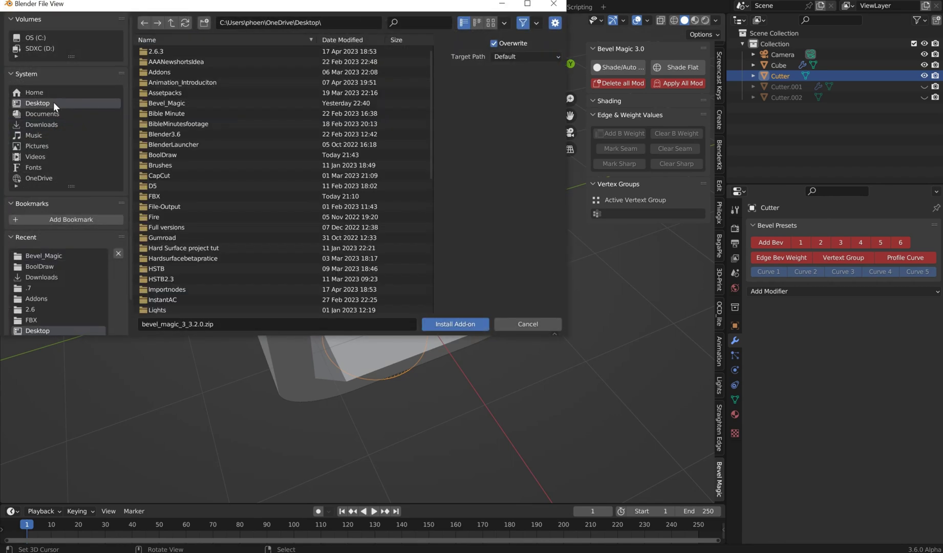
- Install the HSTB2 add-on from the 2.6.3 folder, enable it, and close the preferences
{"action": "double_click", "coordinate": [169, 51]}
{"action": "left_click", "coordinate": [161, 72]}
{"action": "double_click", "coordinate": [160, 73]}
{"action": "double_click", "coordinate": [170, 49]}
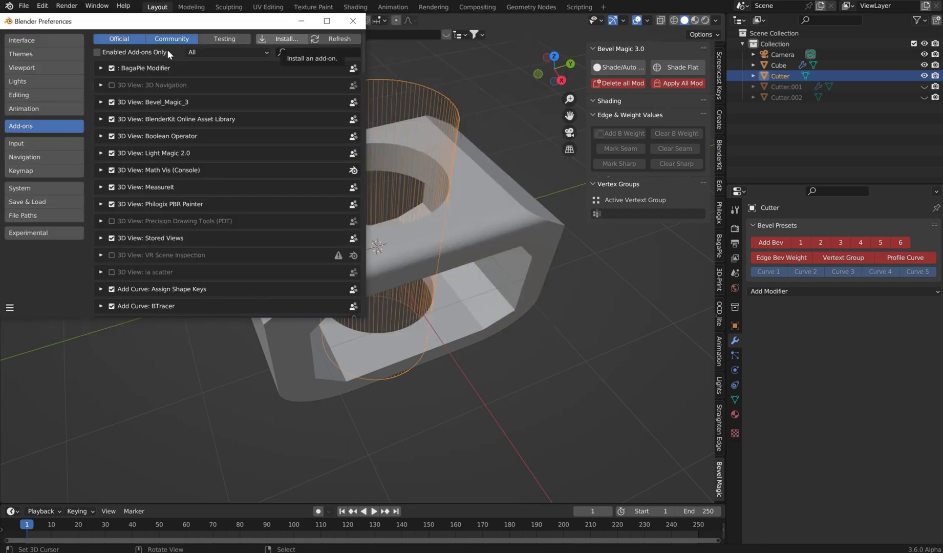
{"action": "left_click", "coordinate": [112, 68]}
{"action": "left_click", "coordinate": [353, 20]}
{"action": "left_click", "coordinate": [411, 77]}
{"action": "left_click", "coordinate": [402, 82]}
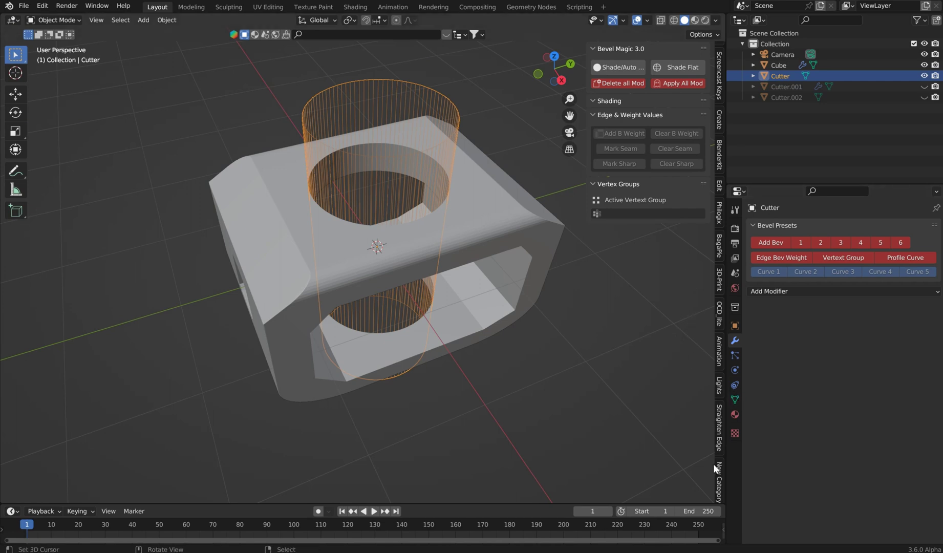
- Add a Solidify modifier to the cylinder cutter using HSTB2's Solidify Cutter
{"action": "scroll", "coordinate": [717, 469], "scroll_direction": "down", "scroll_amount": 5}
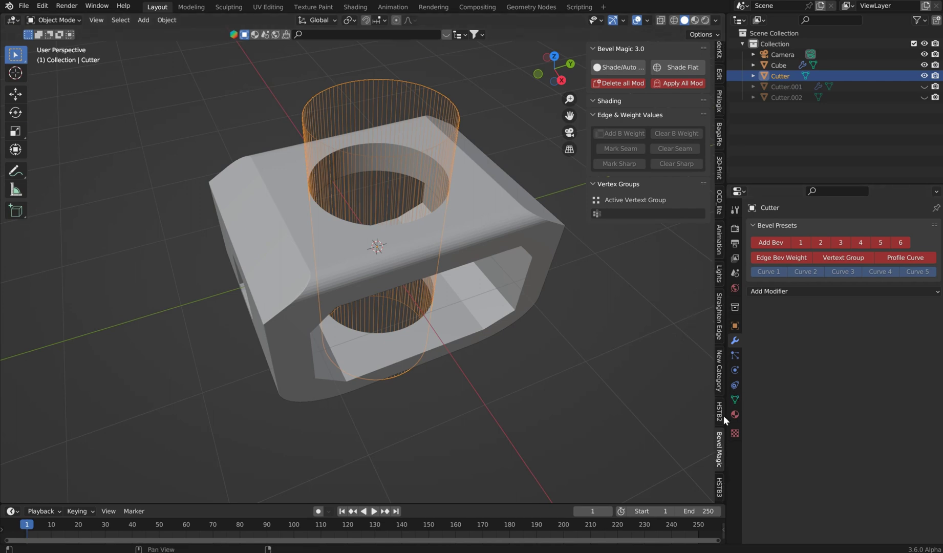
{"action": "left_click", "coordinate": [720, 412]}
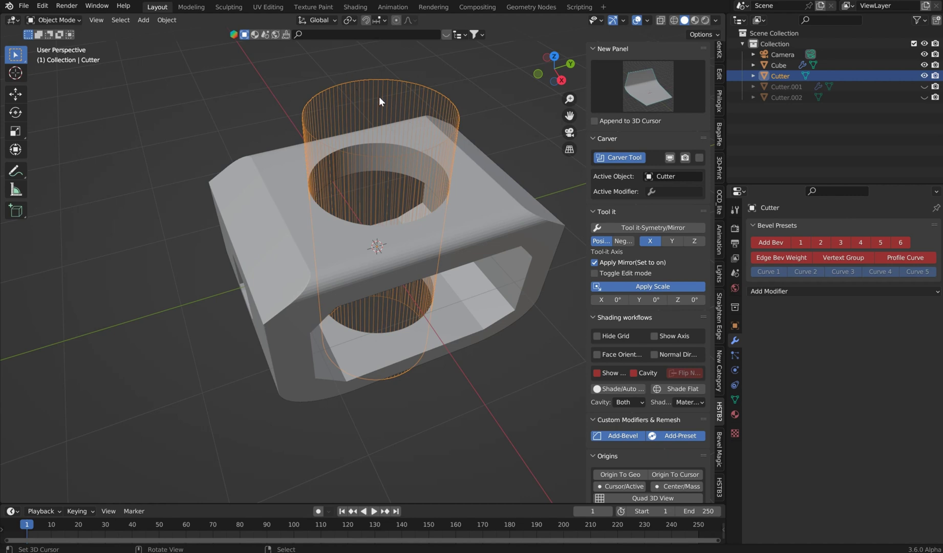
{"action": "scroll", "coordinate": [658, 435], "scroll_direction": "down", "scroll_amount": 3}
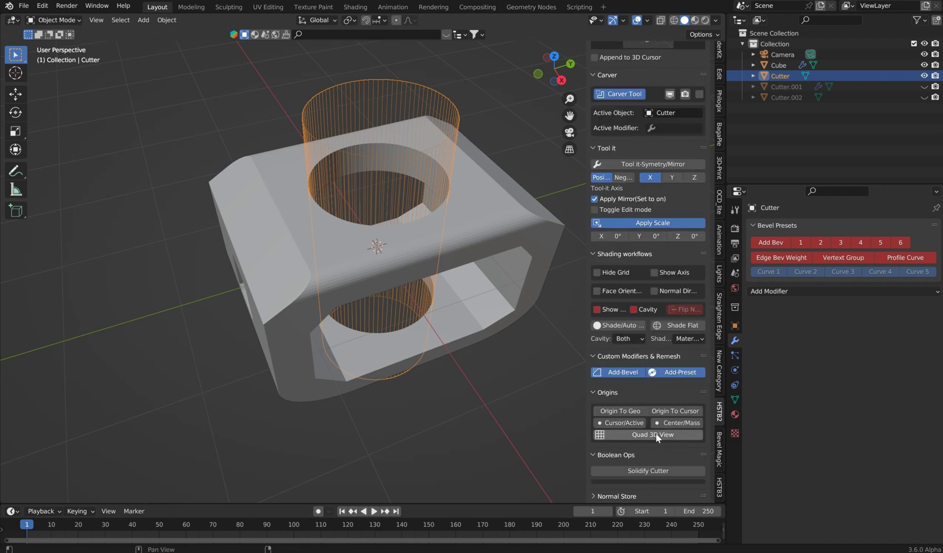
{"action": "left_click", "coordinate": [652, 471]}
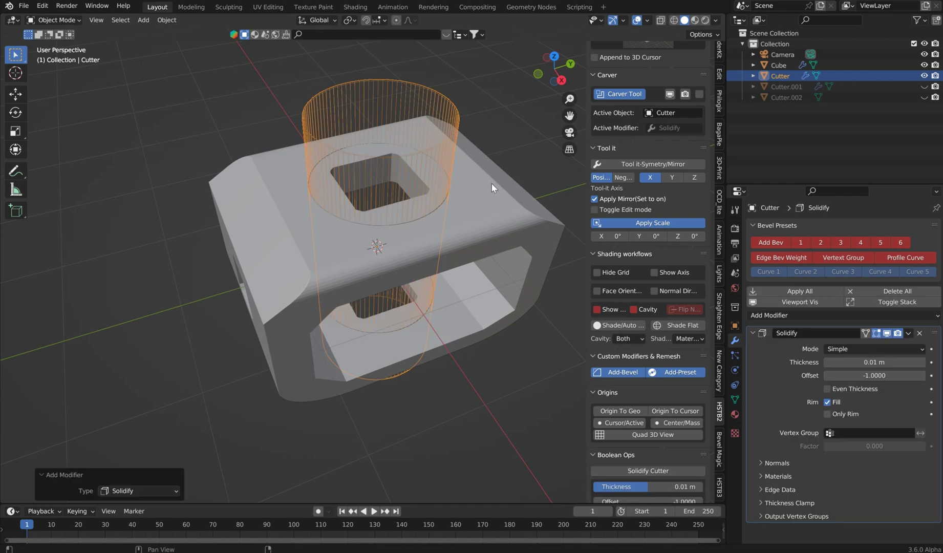
- Set the cutter's Solidify thickness to 0.1375 m to cut a ring groove into the block
{"action": "scroll", "coordinate": [418, 160], "scroll_direction": "down", "scroll_amount": 3}
{"action": "middle_click_drag", "start_coordinate": [418, 159], "coordinate": [354, 224]}
{"action": "scroll", "coordinate": [421, 187], "scroll_direction": "up", "scroll_amount": 6}
{"action": "scroll", "coordinate": [653, 479], "scroll_direction": "down", "scroll_amount": 2}
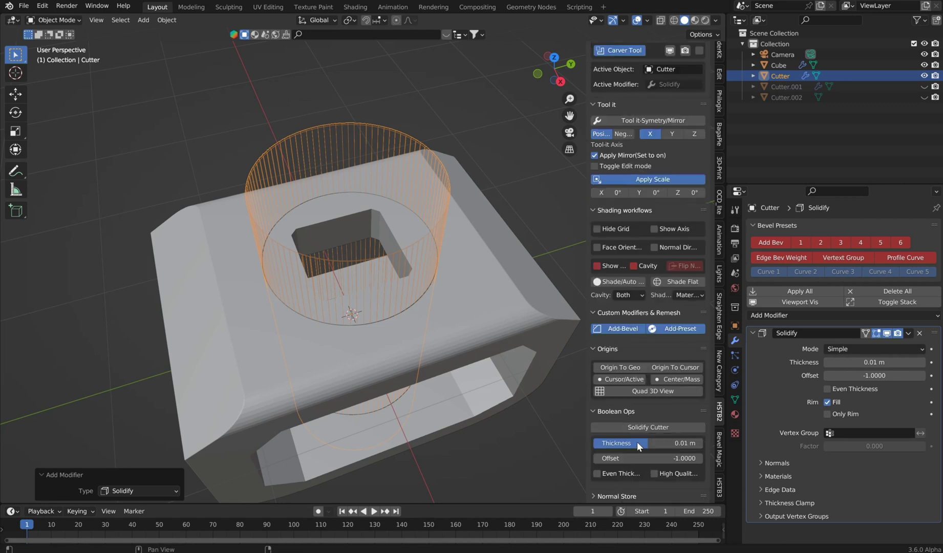
{"action": "left_click_drag", "start_coordinate": [648, 443], "coordinate": [689, 443]}
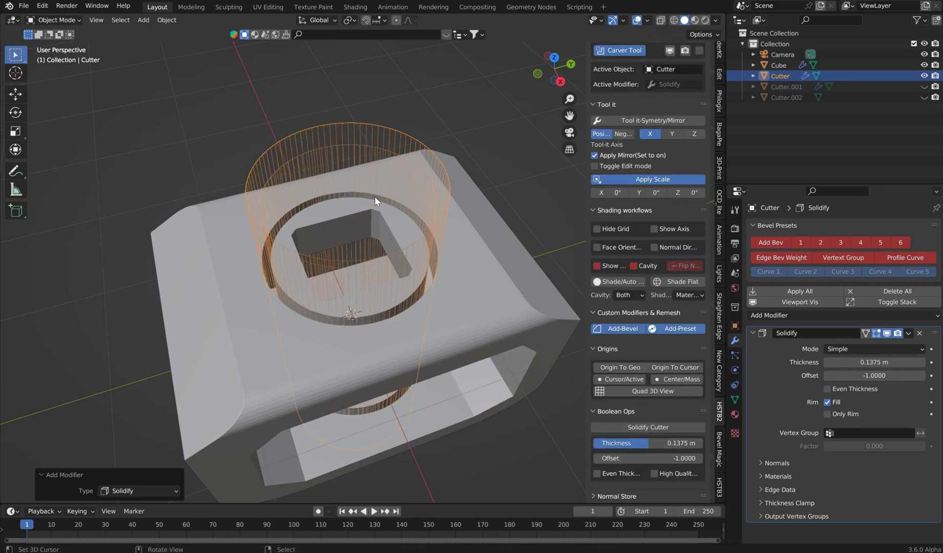
- Add a second Solidify modifier to the cutter and apply it
{"action": "left_click", "coordinate": [648, 427]}
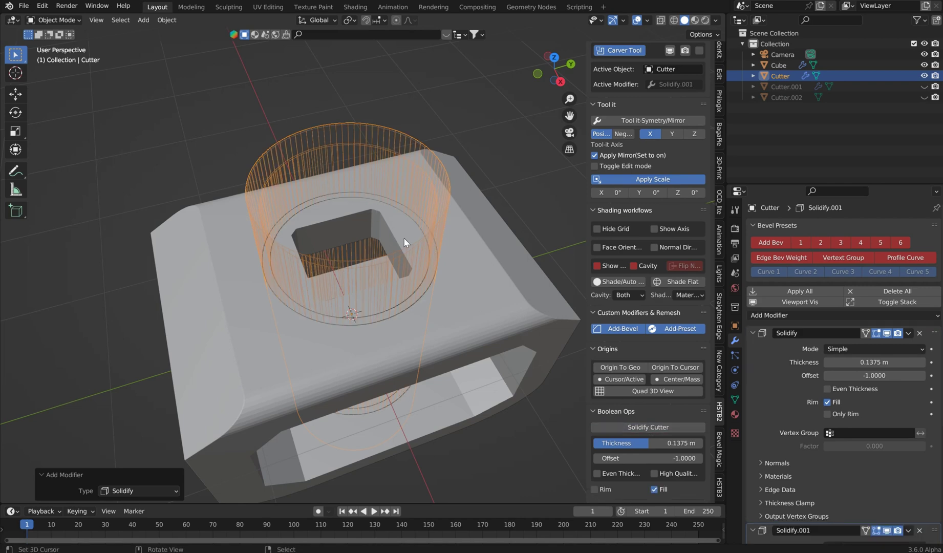
{"action": "scroll", "coordinate": [814, 401], "scroll_direction": "down", "scroll_amount": 5}
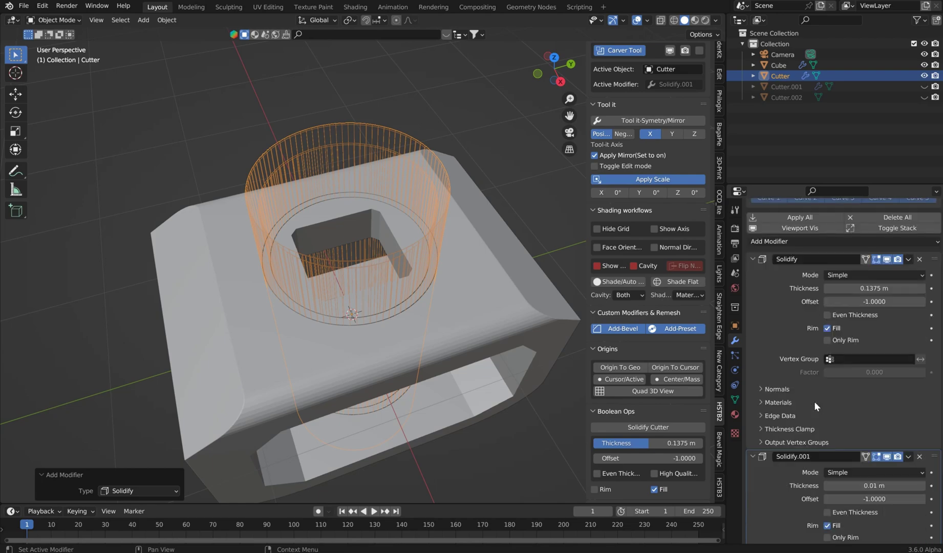
{"action": "middle_click_drag", "start_coordinate": [347, 205], "coordinate": [381, 200]}
{"action": "middle_click_drag", "start_coordinate": [380, 200], "coordinate": [414, 202]}
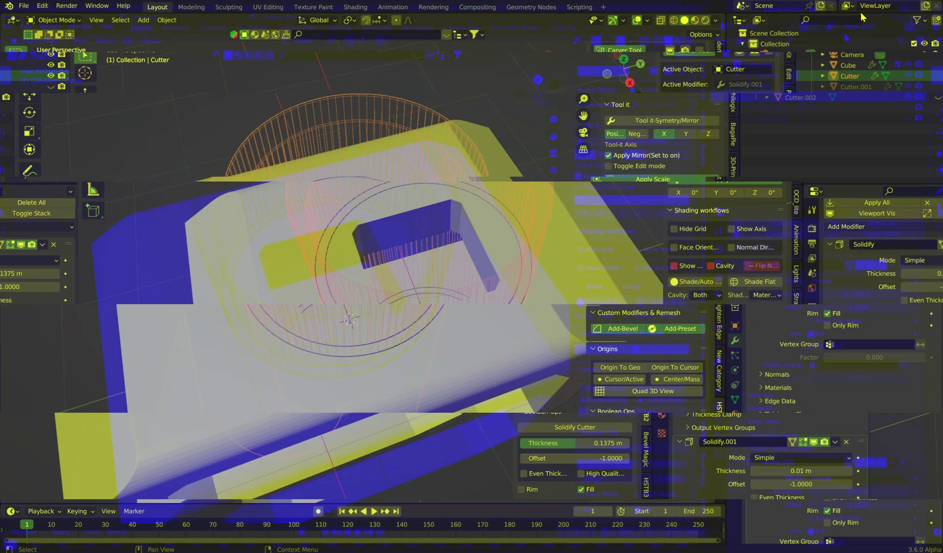
{"action": "middle_click_drag", "start_coordinate": [486, 176], "coordinate": [514, 273]}
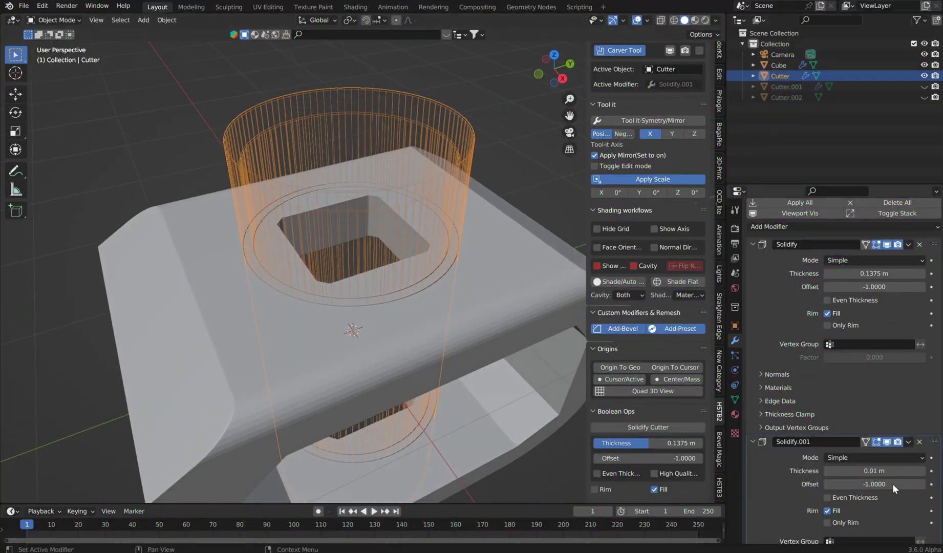
{"action": "left_click", "coordinate": [909, 441]}
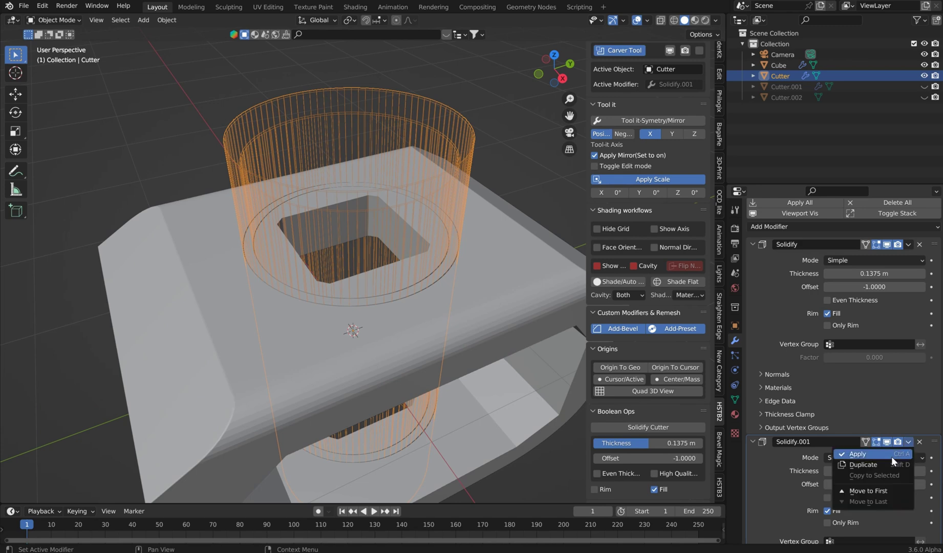
{"action": "left_click", "coordinate": [892, 456]}
{"action": "key", "text": "s"}
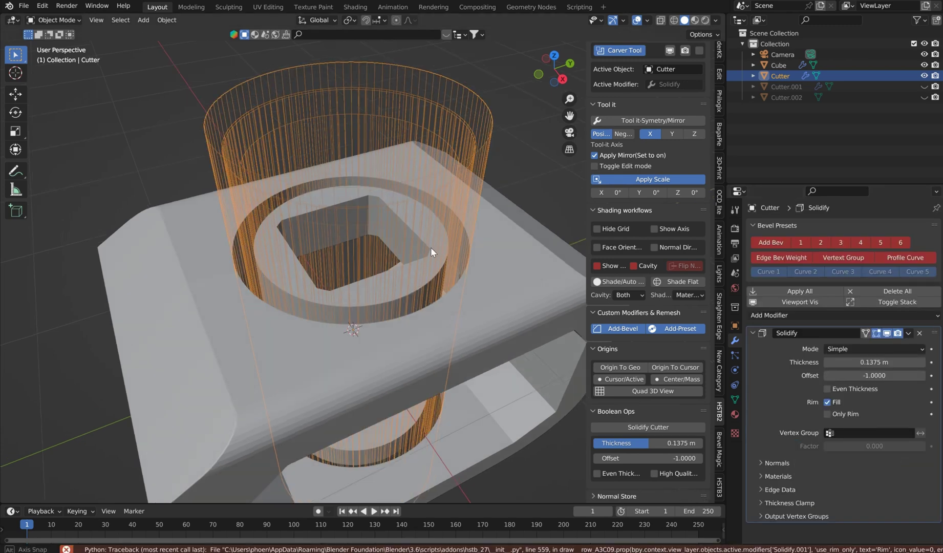
{"action": "left_click", "coordinate": [430, 249]}
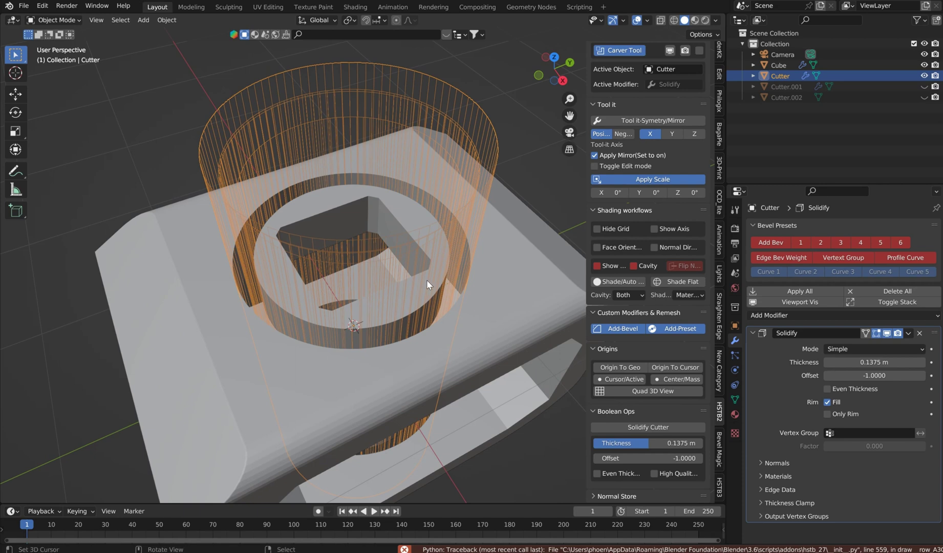
- Hide and restore the cutter to examine the ring groove, and try moving the cutter
{"action": "key", "text": "h"}
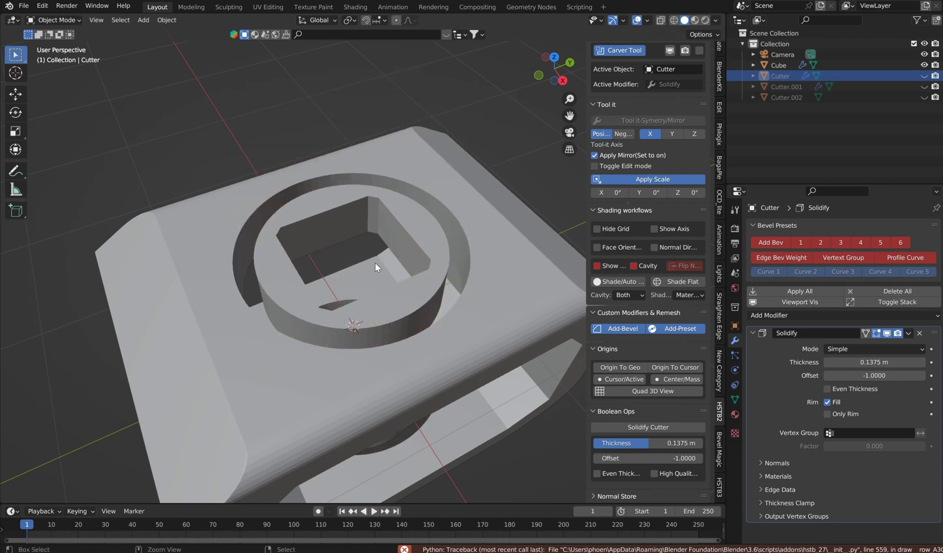
{"action": "key", "text": "alt+h"}
{"action": "key", "text": "g"}
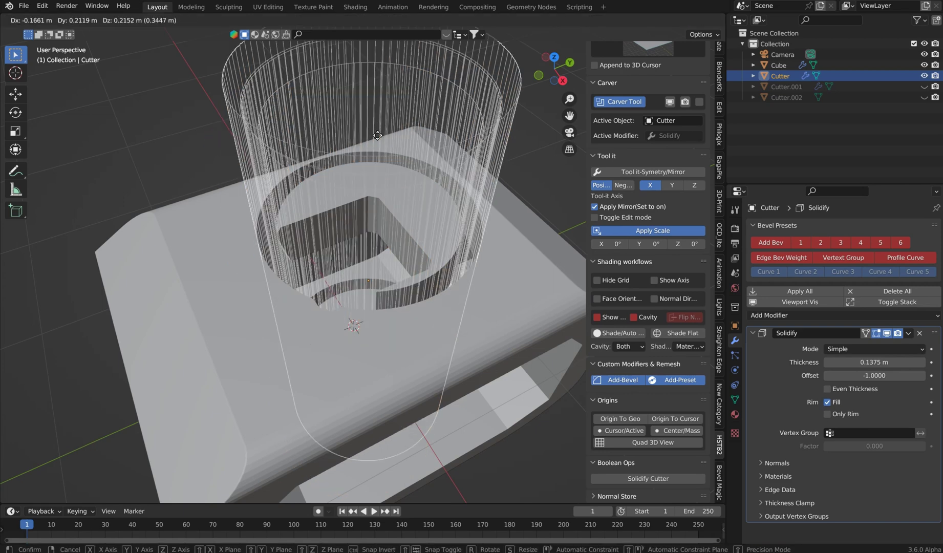
{"action": "key", "text": "Escape"}
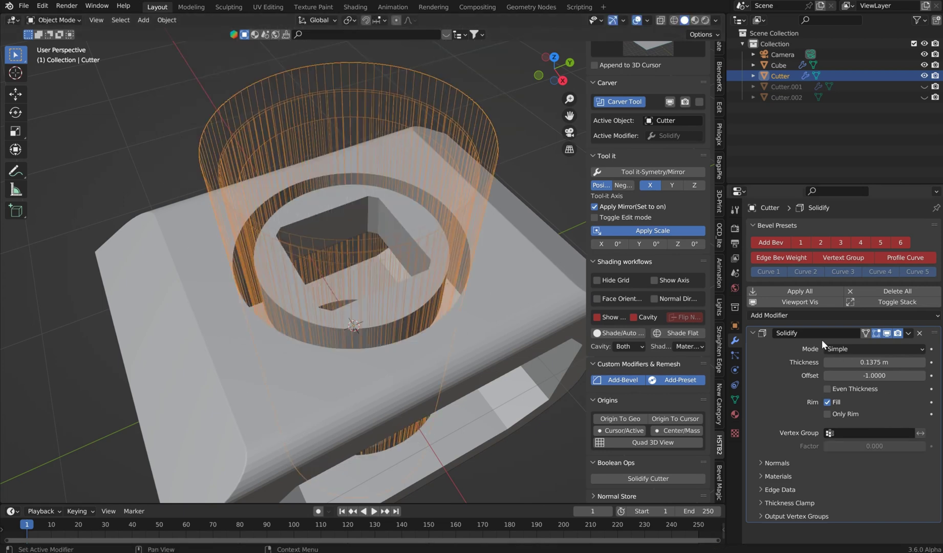
- Add another Solidify modifier to the cutter and examine the resulting concentric grooves up close
{"action": "left_click", "coordinate": [636, 478]}
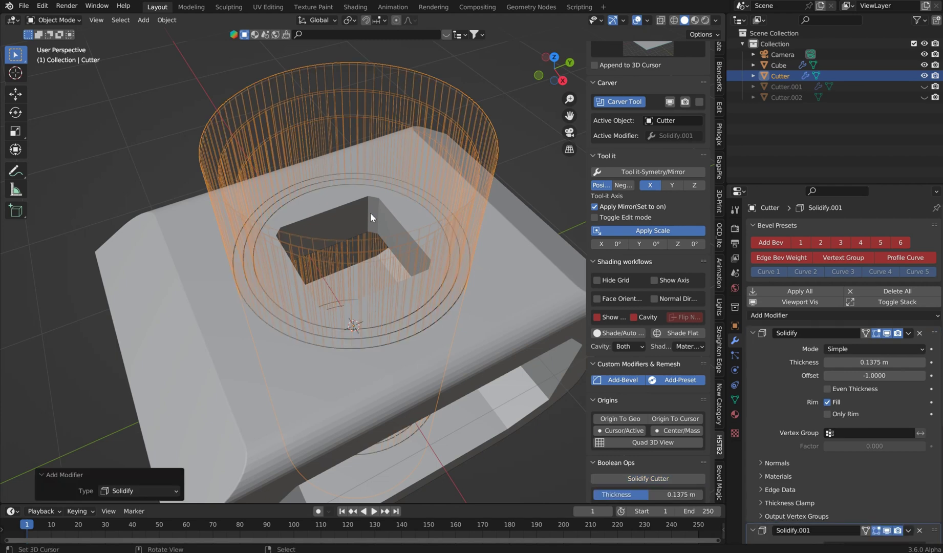
{"action": "middle_click_drag", "start_coordinate": [342, 280], "coordinate": [353, 263]}
{"action": "scroll", "coordinate": [382, 274], "scroll_direction": "up", "scroll_amount": 3}
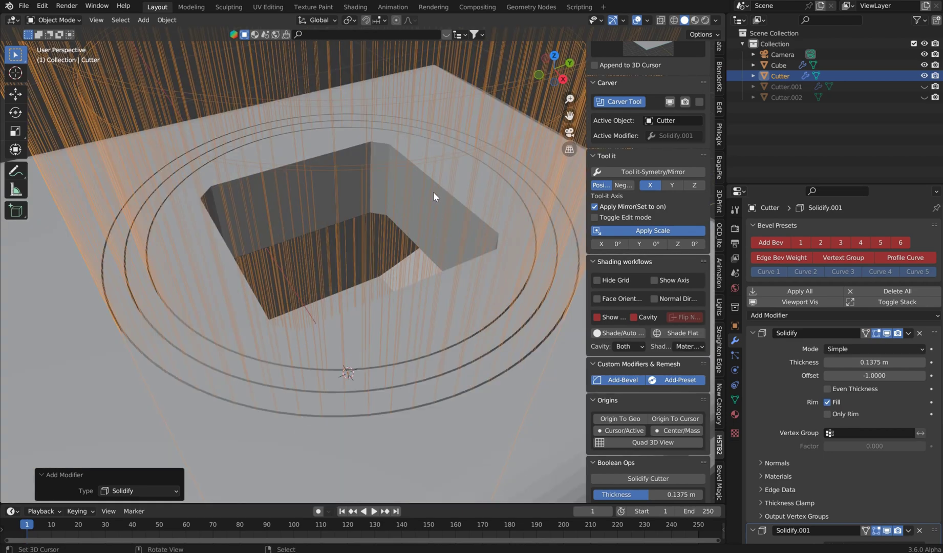
{"action": "scroll", "coordinate": [433, 192], "scroll_direction": "down", "scroll_amount": 2}
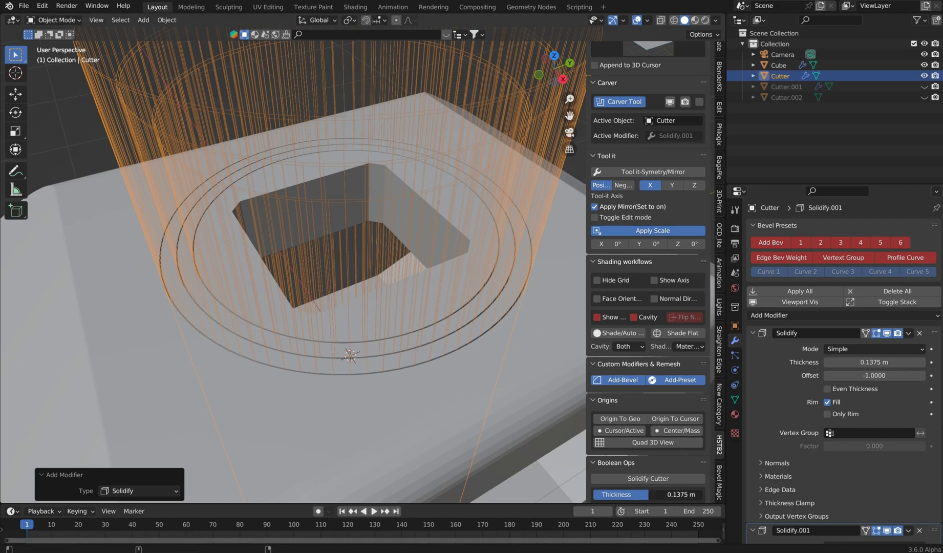
- Set the thickness of the cutter's first Solidify modifier to 0.3254 m and keep the cutter selected
{"action": "left_click_drag", "start_coordinate": [648, 494], "coordinate": [676, 495]}
{"action": "left_click", "coordinate": [487, 342]}
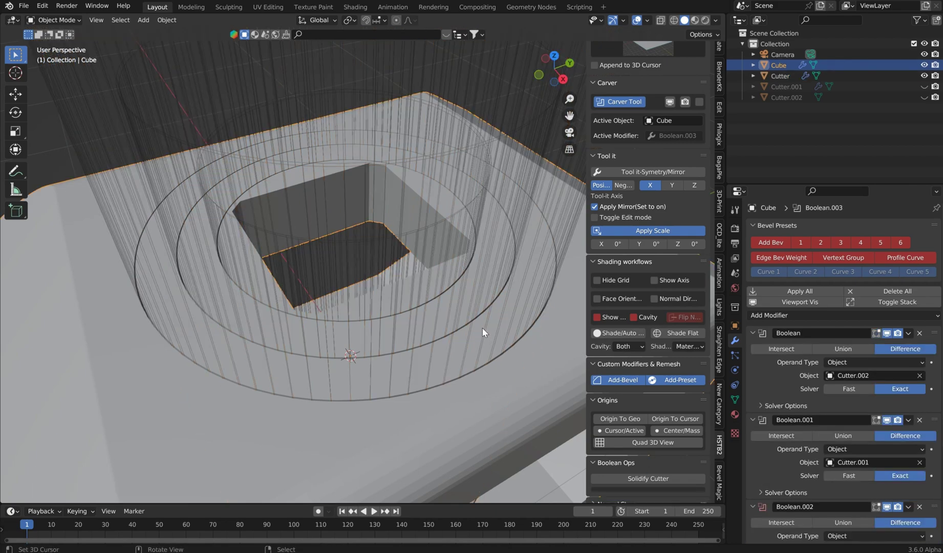
{"action": "middle_click_drag", "start_coordinate": [481, 327], "coordinate": [468, 295]}
{"action": "left_click", "coordinate": [467, 295]}
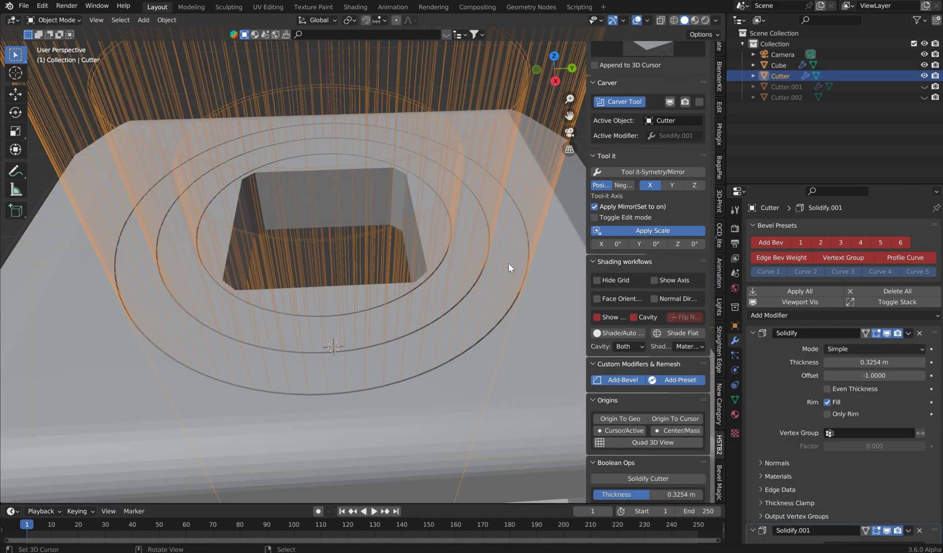
{"action": "middle_click_drag", "start_coordinate": [456, 228], "coordinate": [448, 260]}
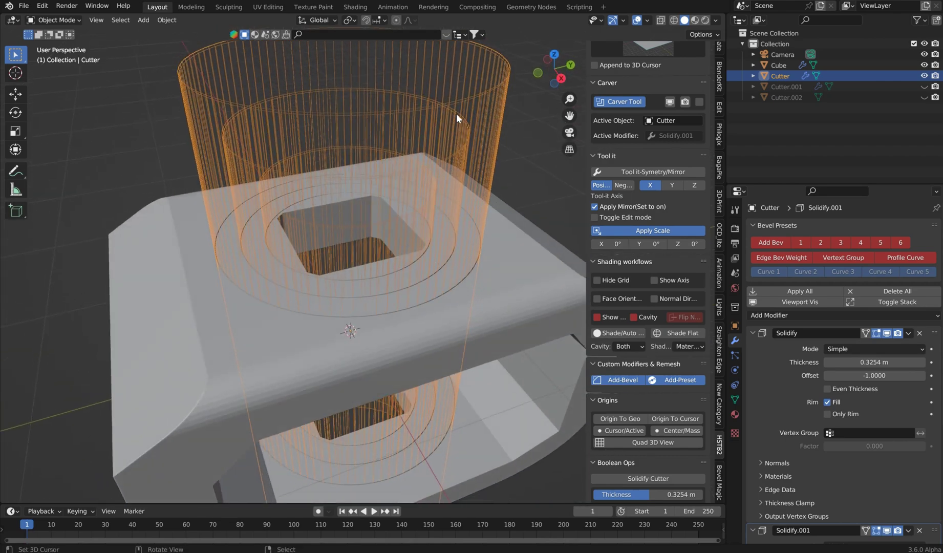
- Hide the cutter and switch to Edit Mode to examine the concentric ring grooves around the square hole
{"action": "key", "text": "Tab"}
{"action": "middle_click_drag", "start_coordinate": [459, 114], "coordinate": [284, 282]}
{"action": "scroll", "coordinate": [398, 236], "scroll_direction": "up", "scroll_amount": 4}
{"action": "middle_click_drag", "start_coordinate": [341, 236], "coordinate": [415, 271], "text": "shift"}
{"action": "scroll", "coordinate": [431, 266], "scroll_direction": "up", "scroll_amount": 6}
{"action": "scroll", "coordinate": [431, 266], "scroll_direction": "down", "scroll_amount": 4}
{"action": "scroll", "coordinate": [400, 253], "scroll_direction": "down", "scroll_amount": 3}
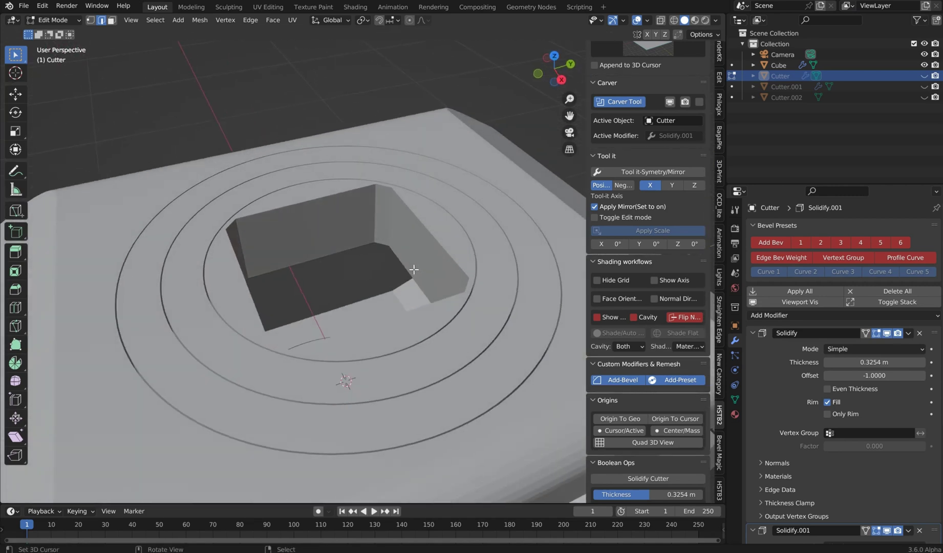
- Try running the Boolean Operator in Edit Mode with Difference, a 92-vertex Cylinder, 31 sphere segments and 25 rings
{"action": "key", "text": "ctrl+shift+b"}
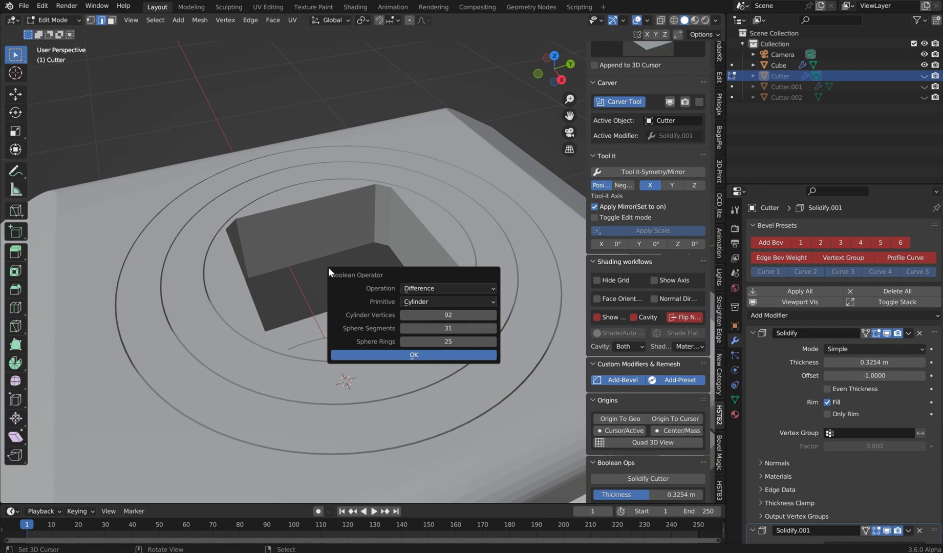
{"action": "left_click", "coordinate": [392, 357]}
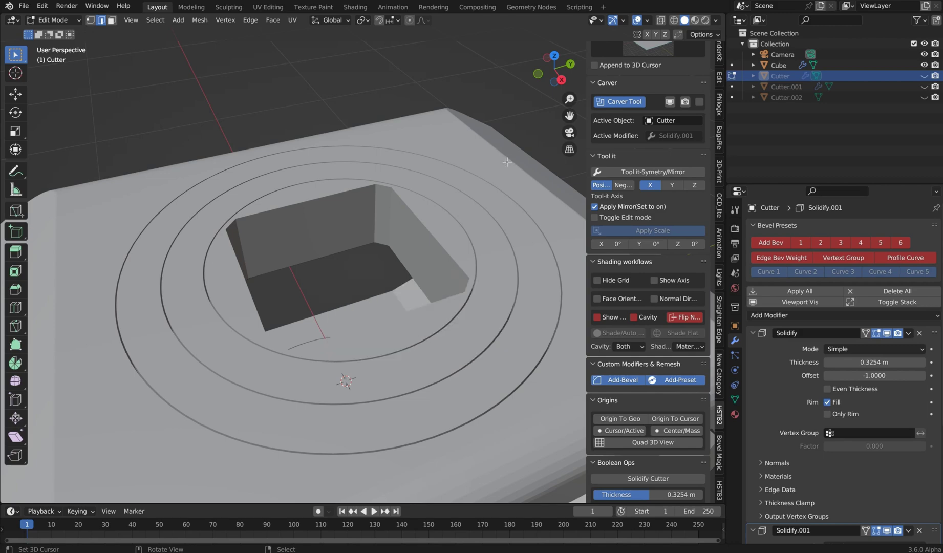